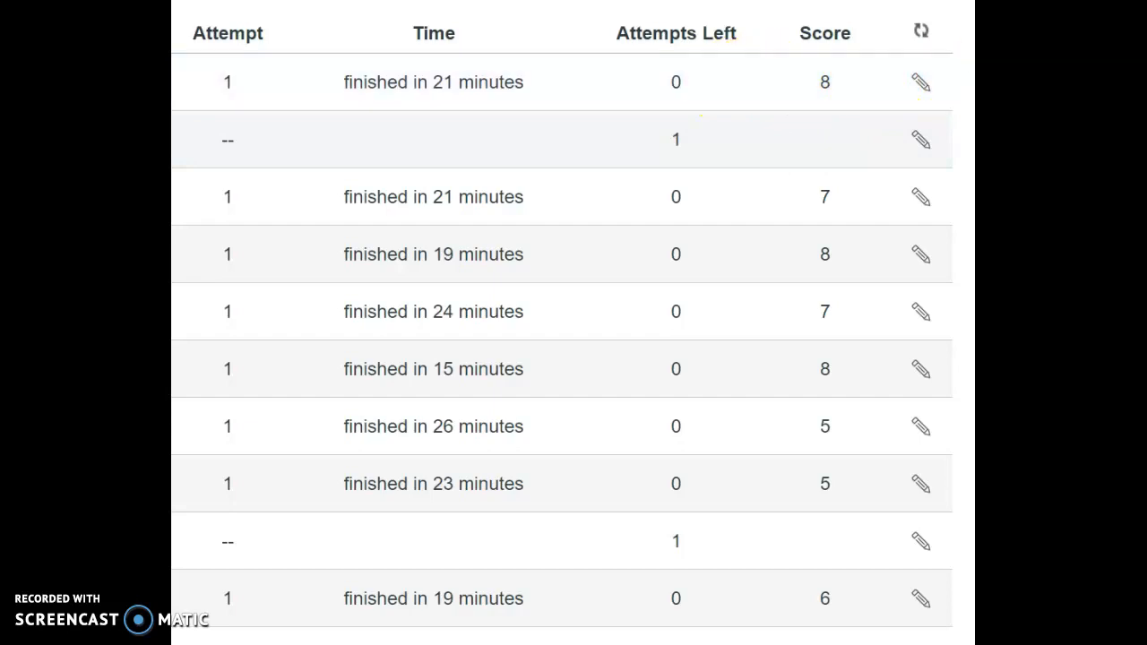
Review the students' quiz attempts, completion times, attempts left and scores in the moderation list
scroll(563, 322, down, 3)
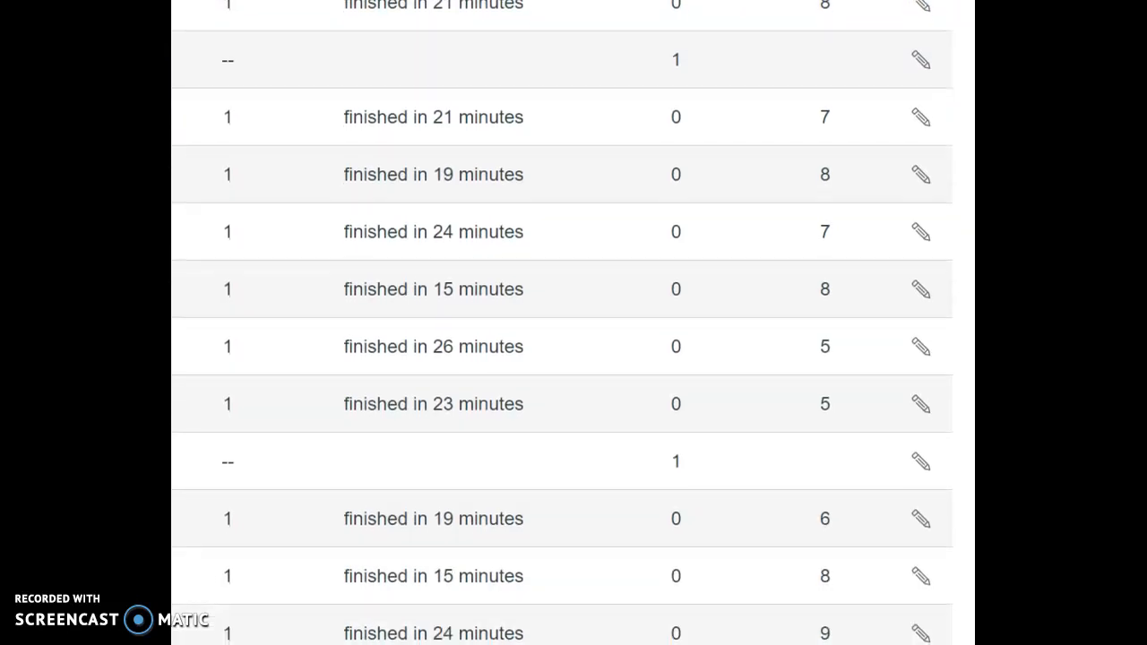
scroll(563, 323, down, 3)
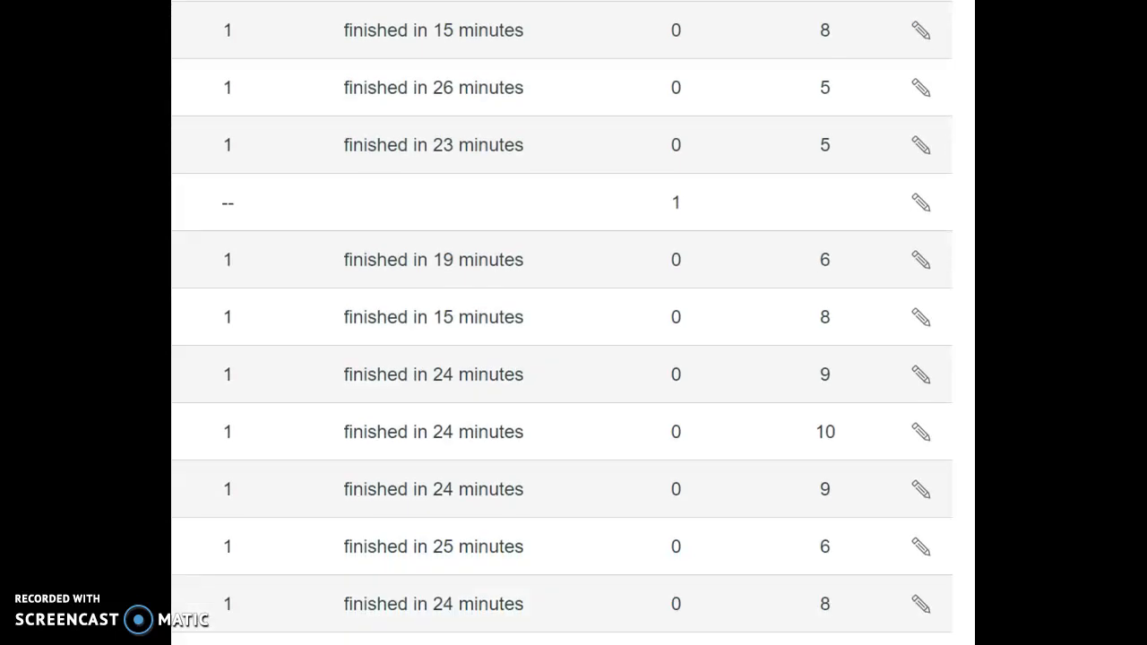
scroll(563, 323, down, 2)
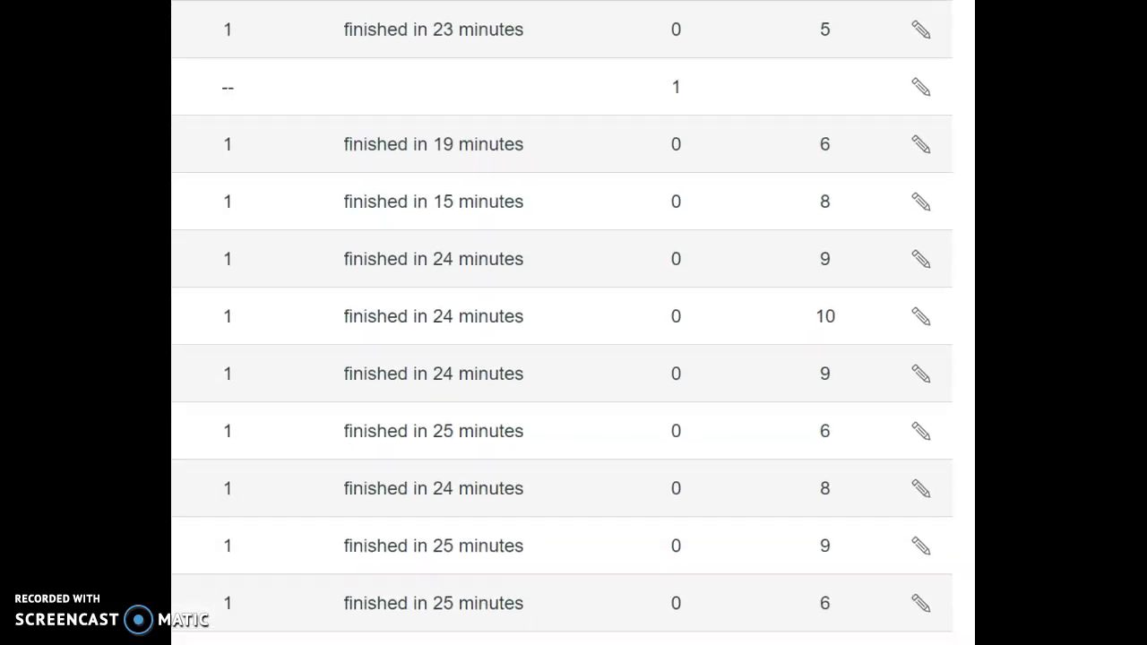
scroll(563, 323, down, 1)
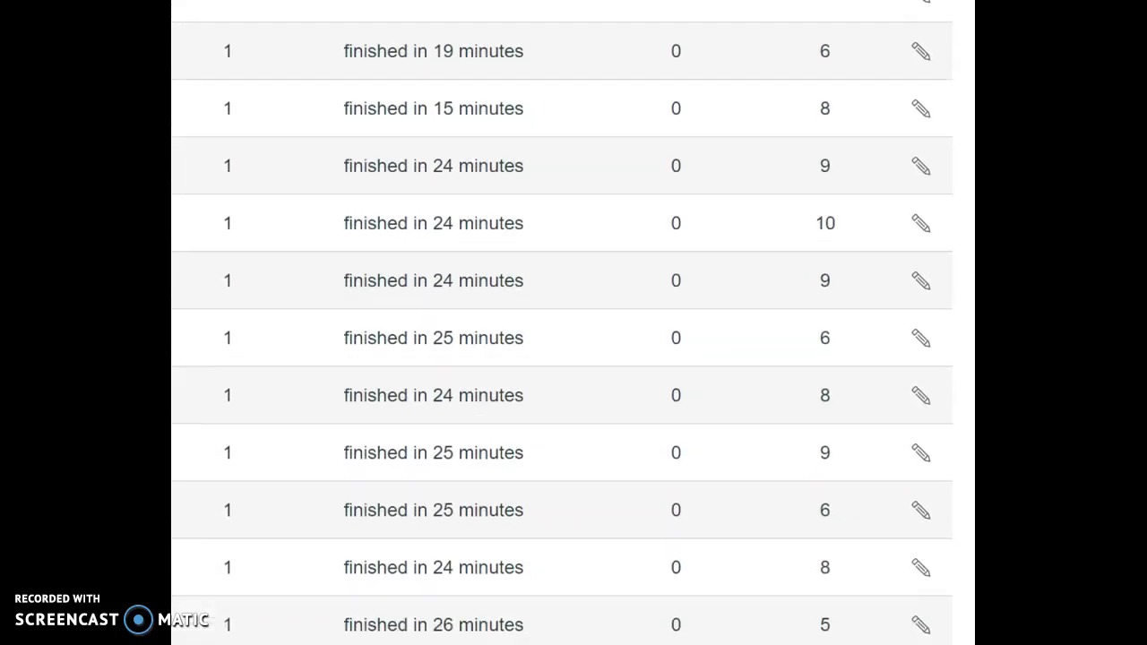
scroll(563, 323, down, 1)
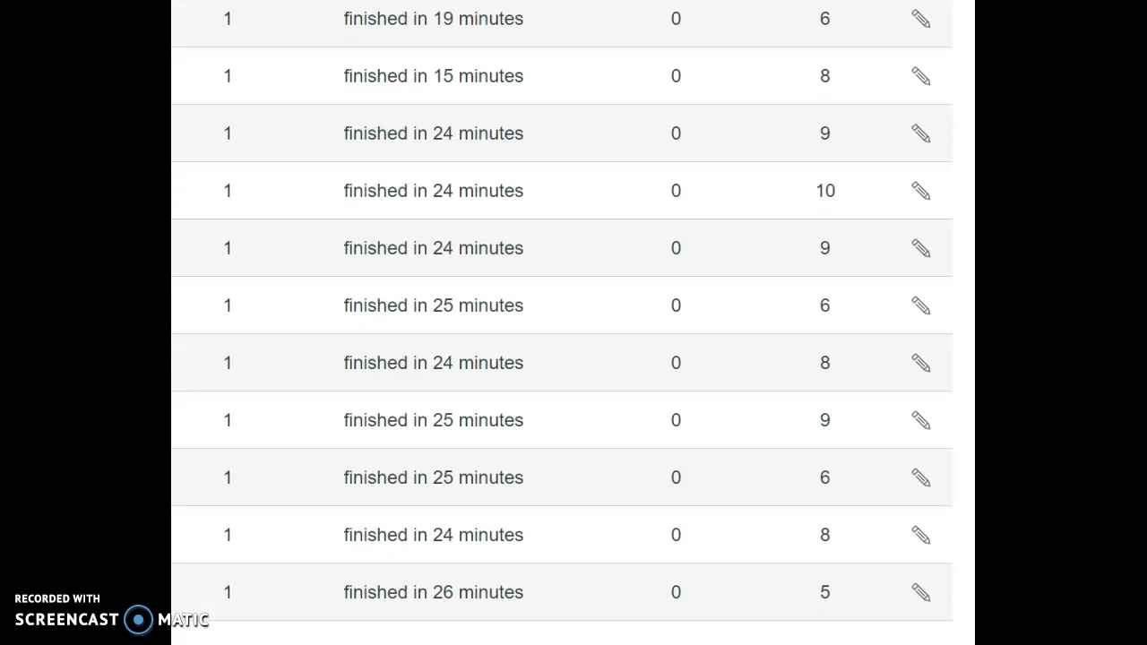
scroll(563, 323, up, 8)
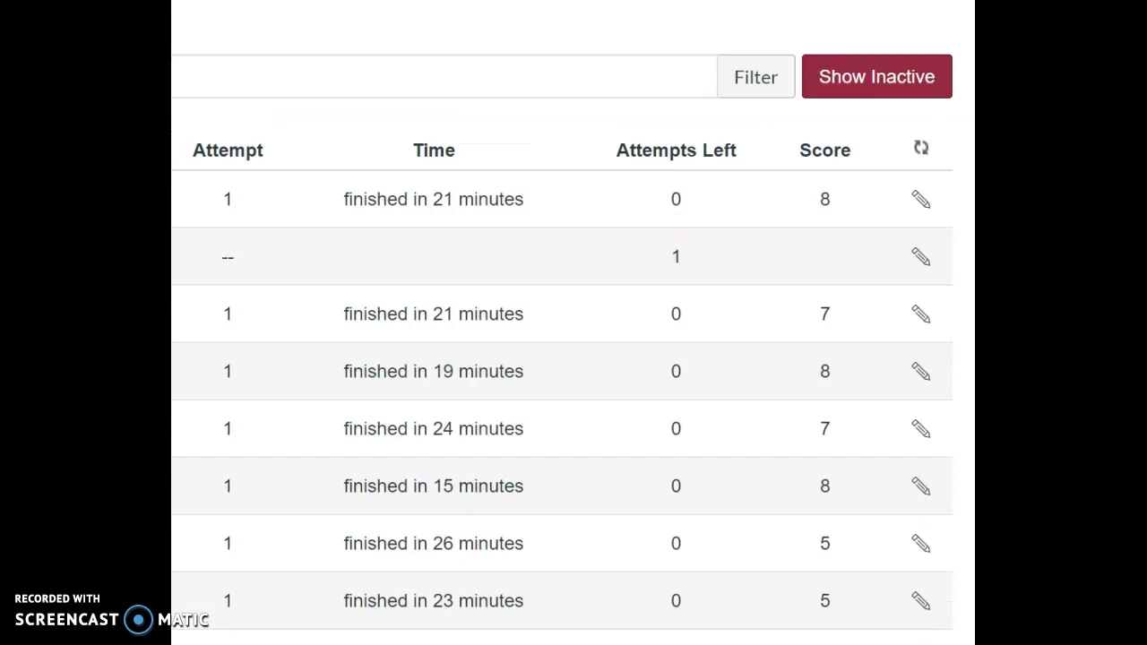
scroll(563, 358, down, 1)
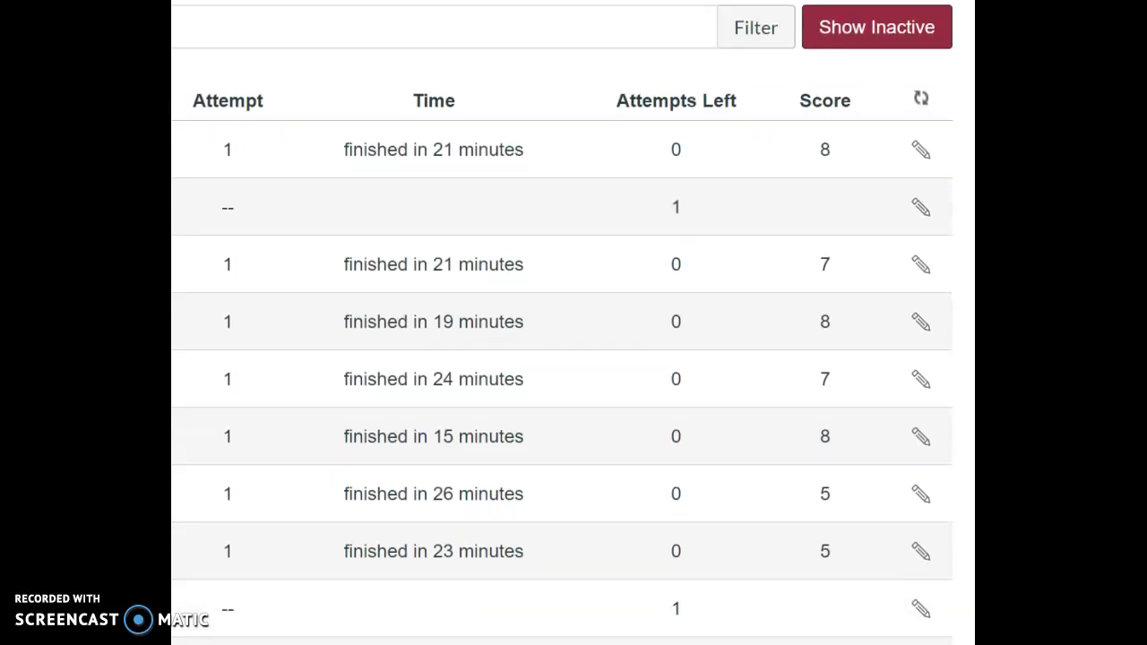
scroll(563, 358, down, 1)
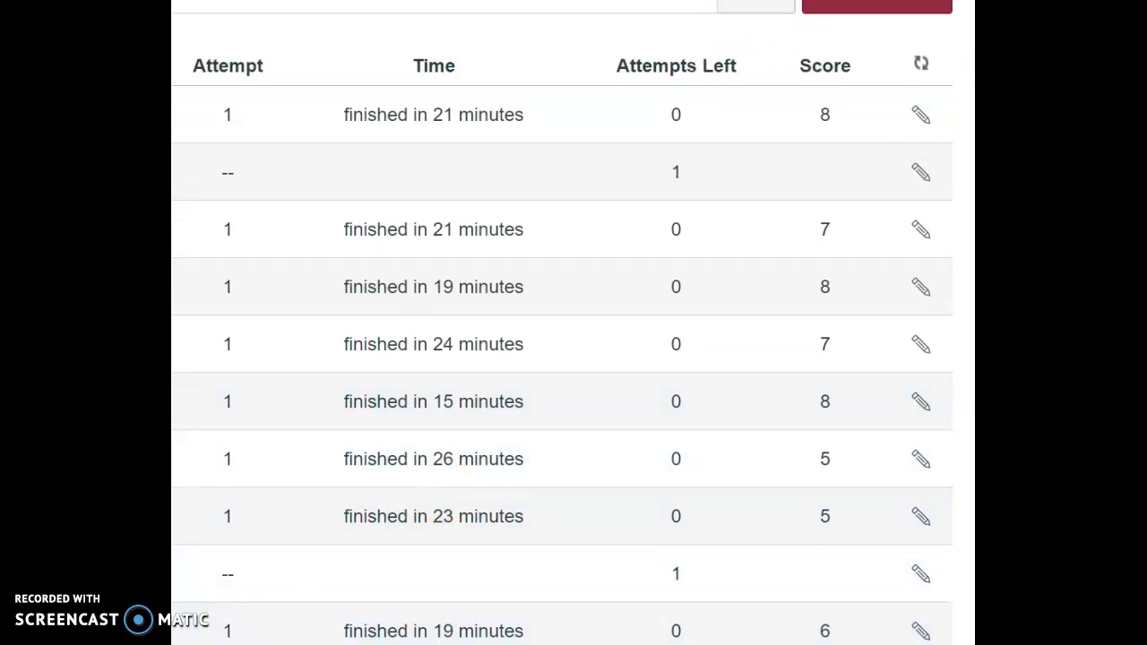
scroll(923, 139, down, 5)
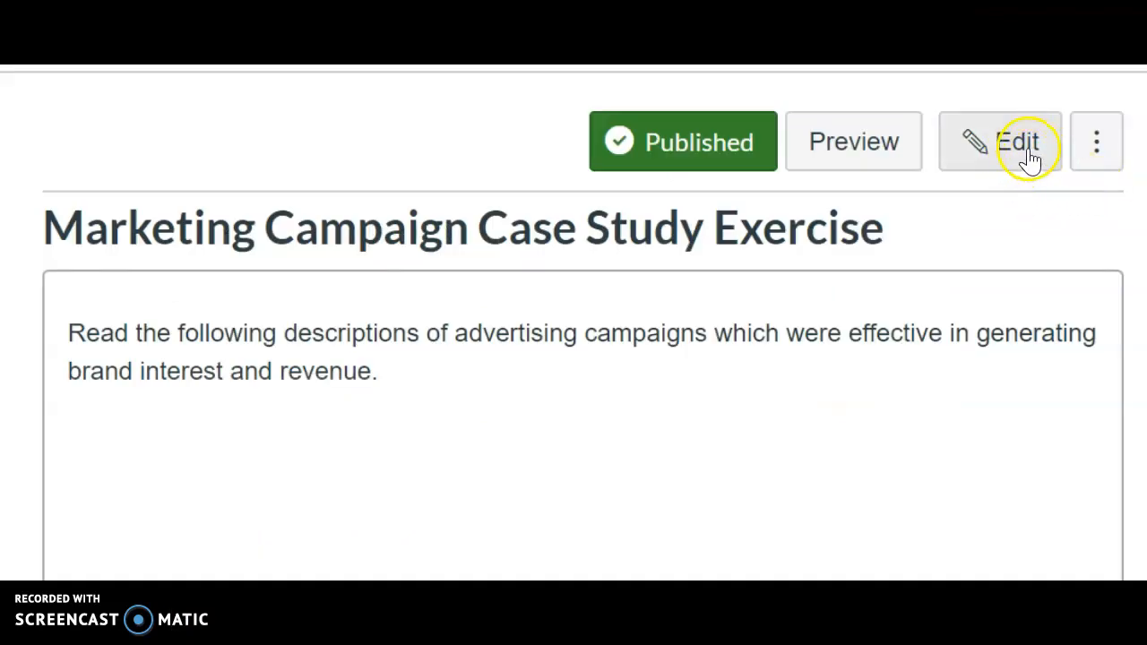
Open the Marketing Campaign Case Study Exercise for editing and allow multiple attempts, limited to 2
click(1029, 153)
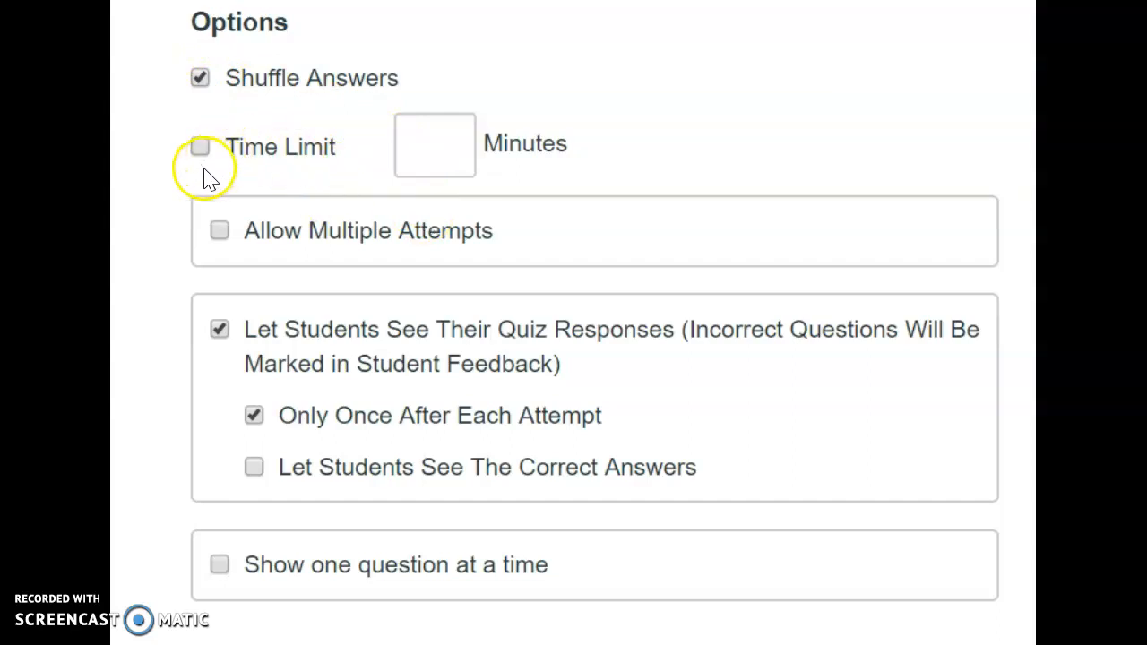
click(220, 235)
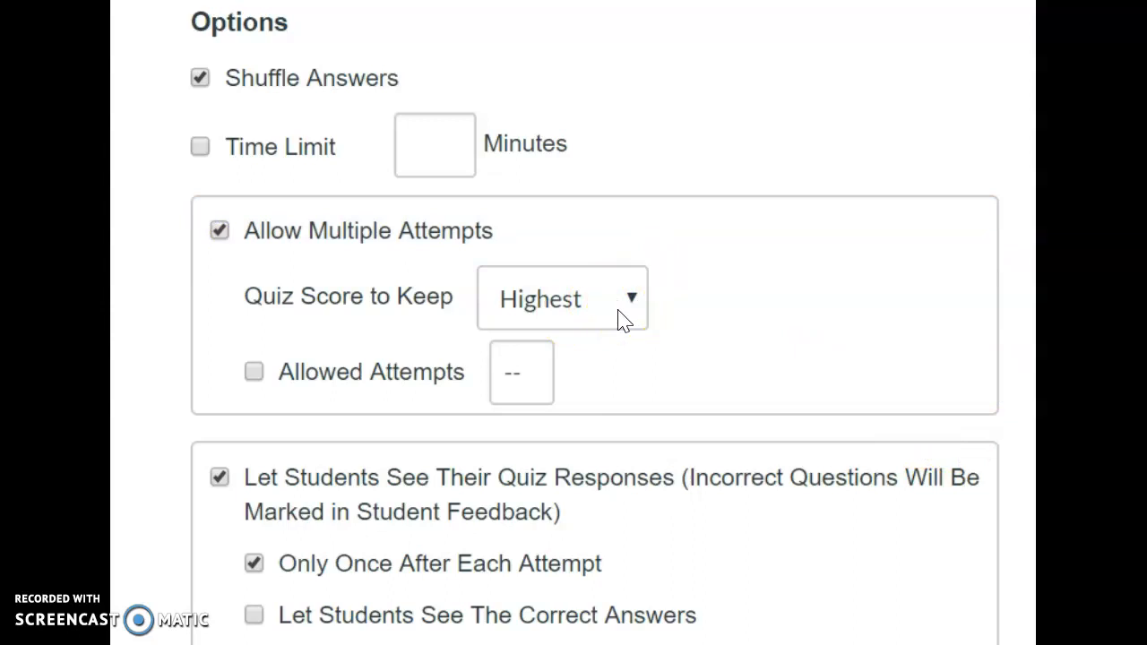
click(256, 375)
click(517, 377)
key(BackSpace)
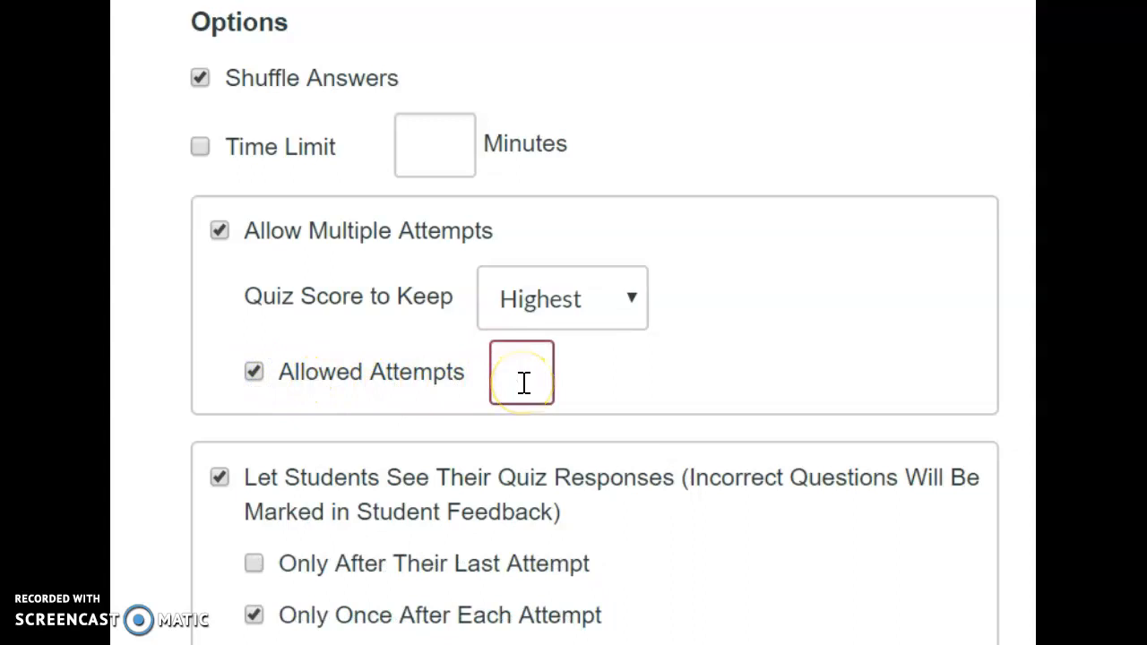
text(2)
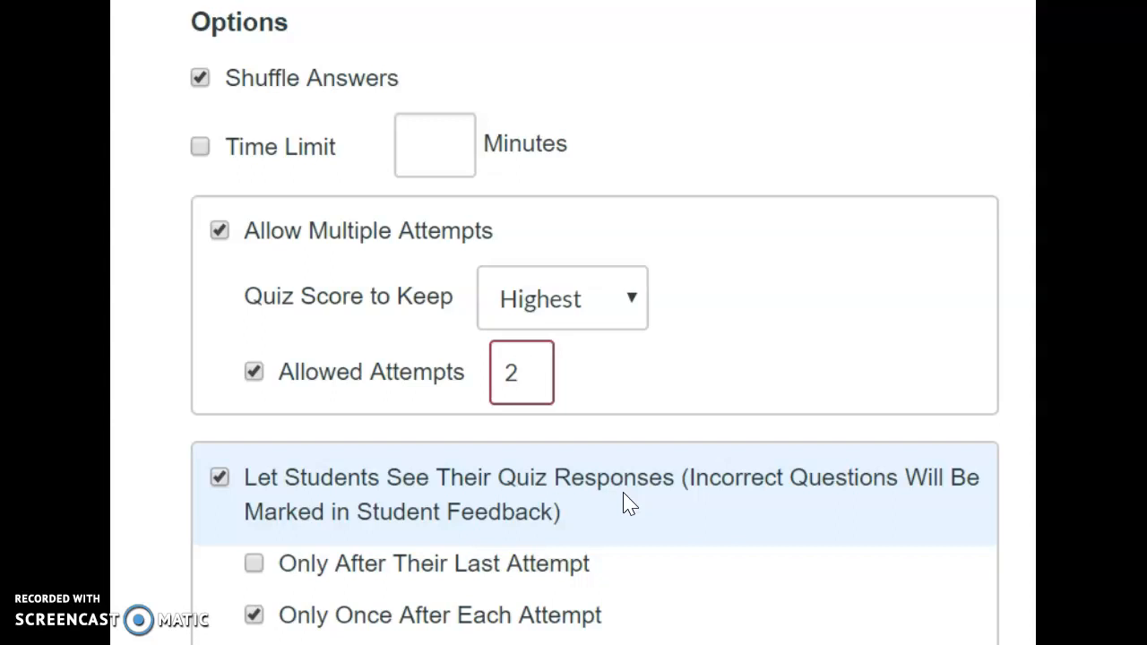
Set the quiz's due date for everyone to Apr 10 9:55am
scroll(595, 359, down, 2)
scroll(595, 358, up, 1)
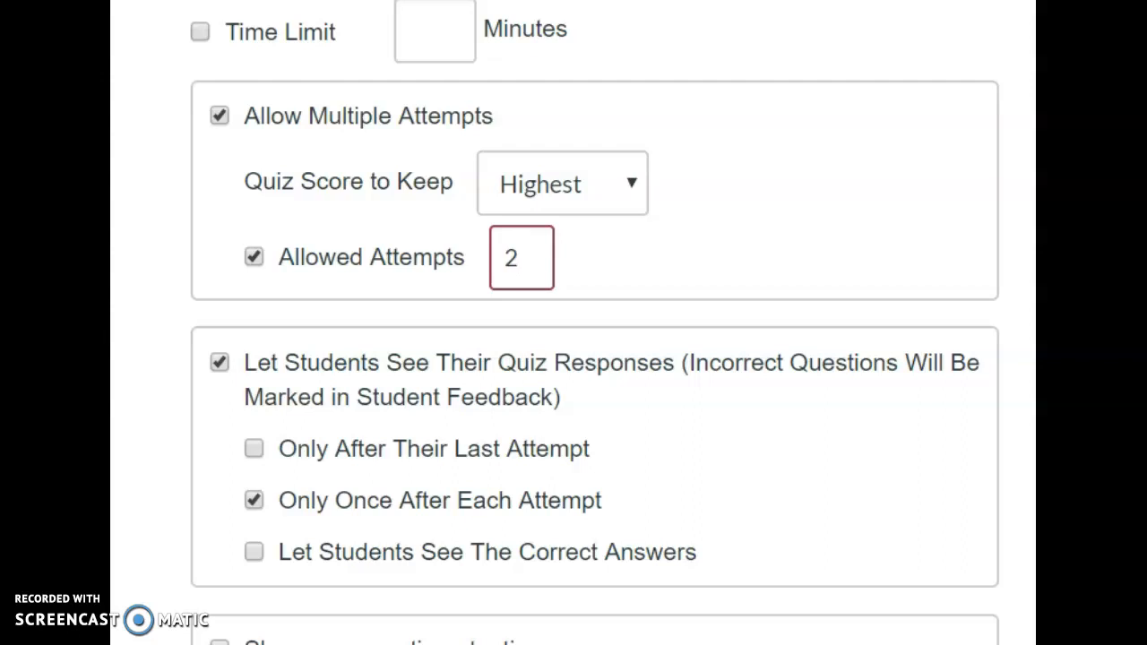
scroll(595, 322, down, 1)
scroll(595, 322, down, 3)
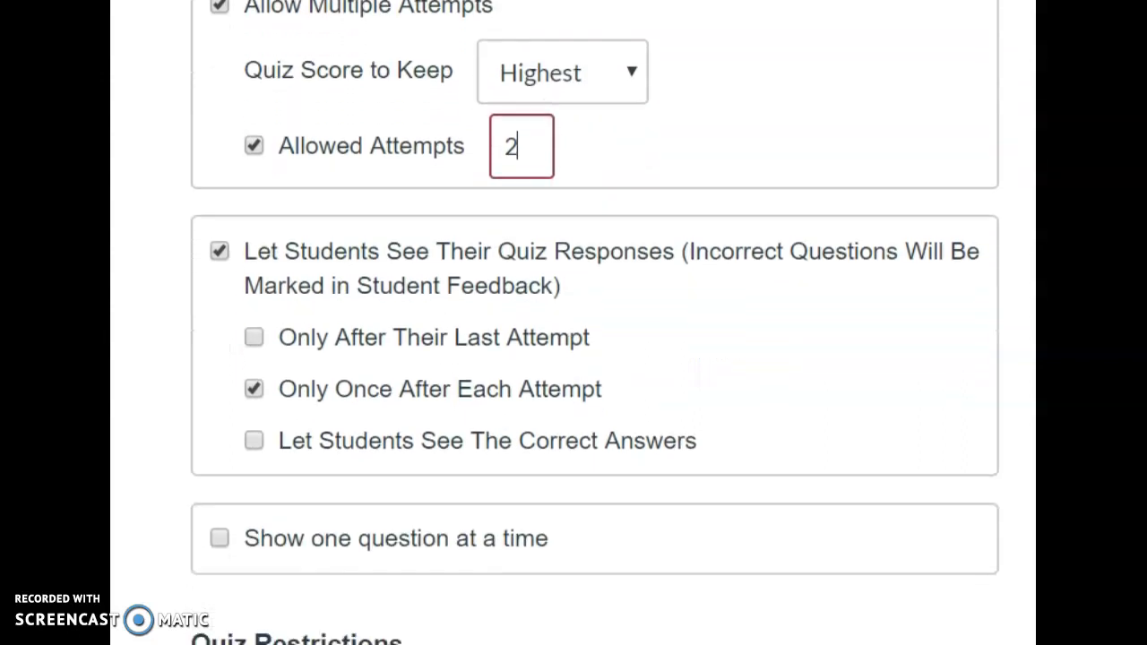
scroll(595, 323, down, 8)
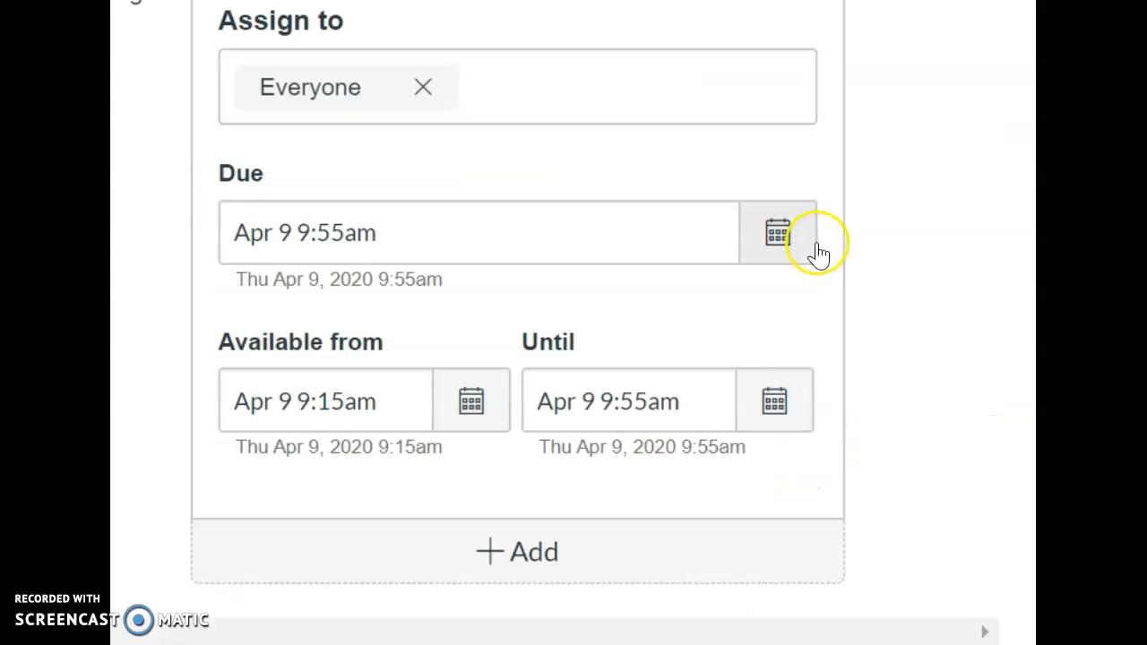
click(792, 235)
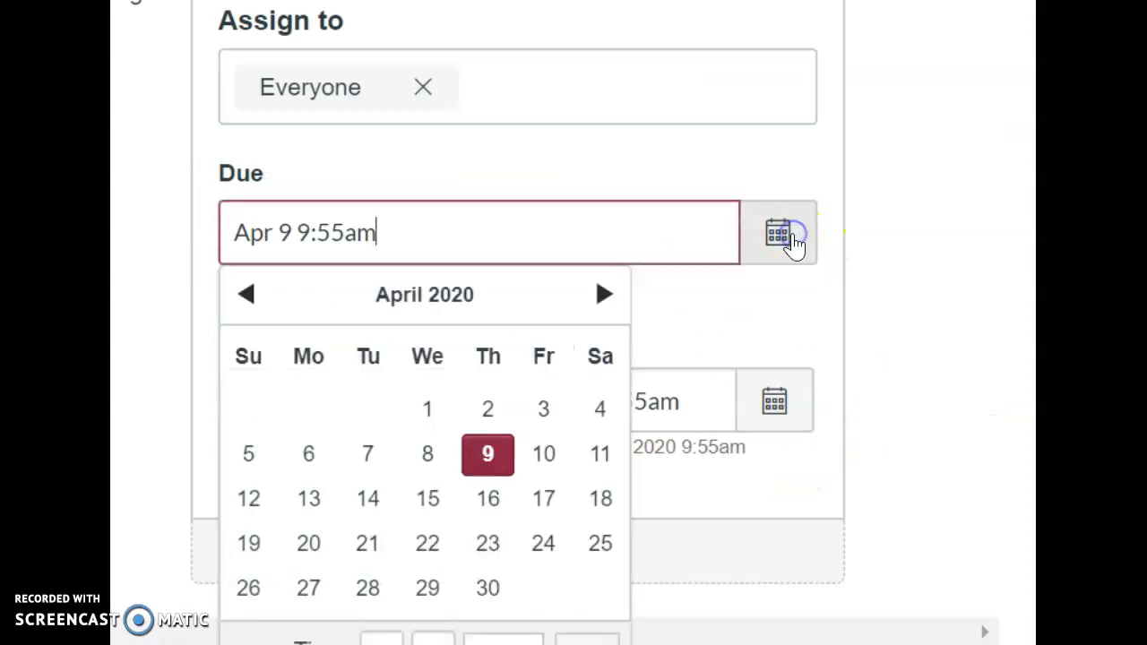
click(545, 457)
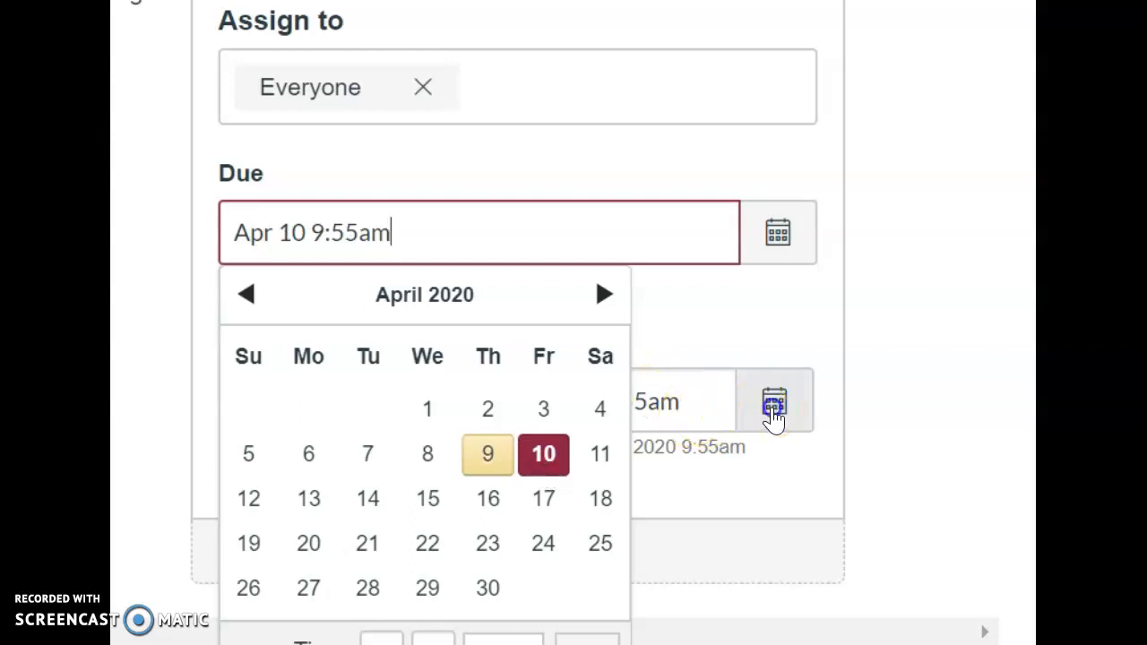
Set the quiz's Until date to Apr 10 9:55am and save the quiz
click(771, 416)
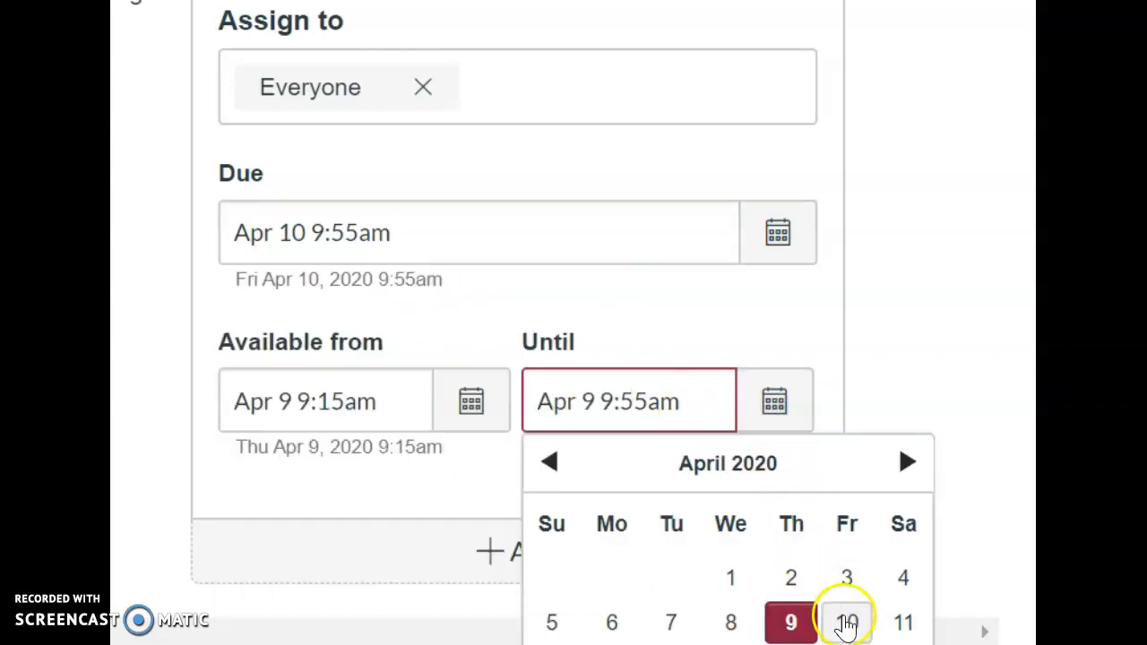
click(847, 622)
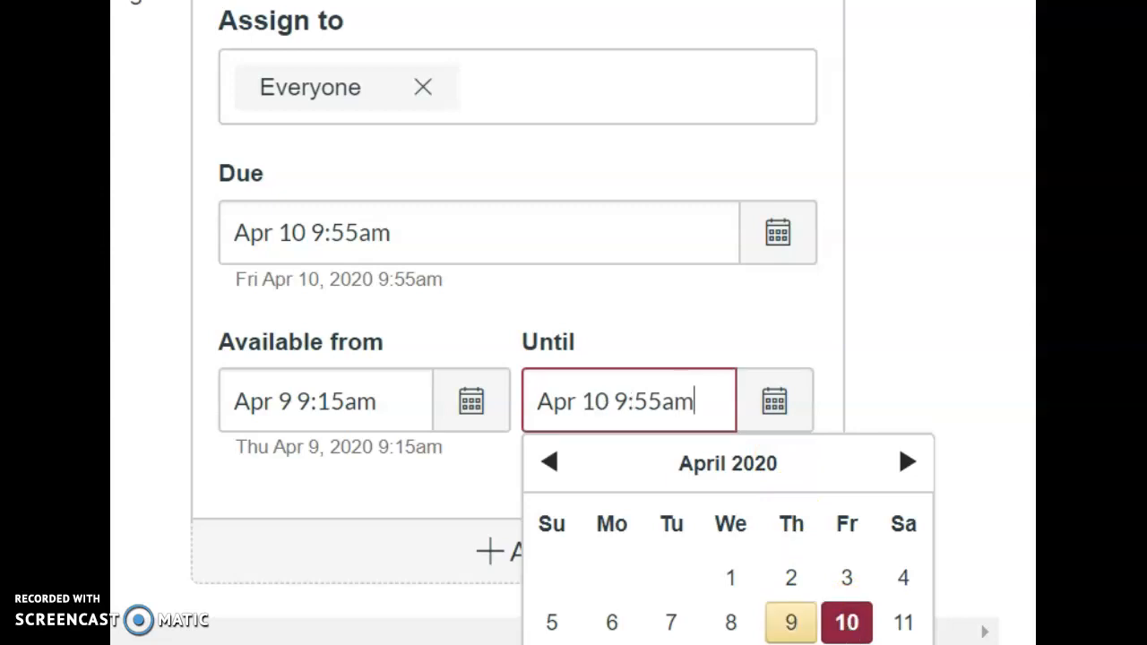
click(850, 366)
scroll(1002, 630, down, 2)
click(918, 592)
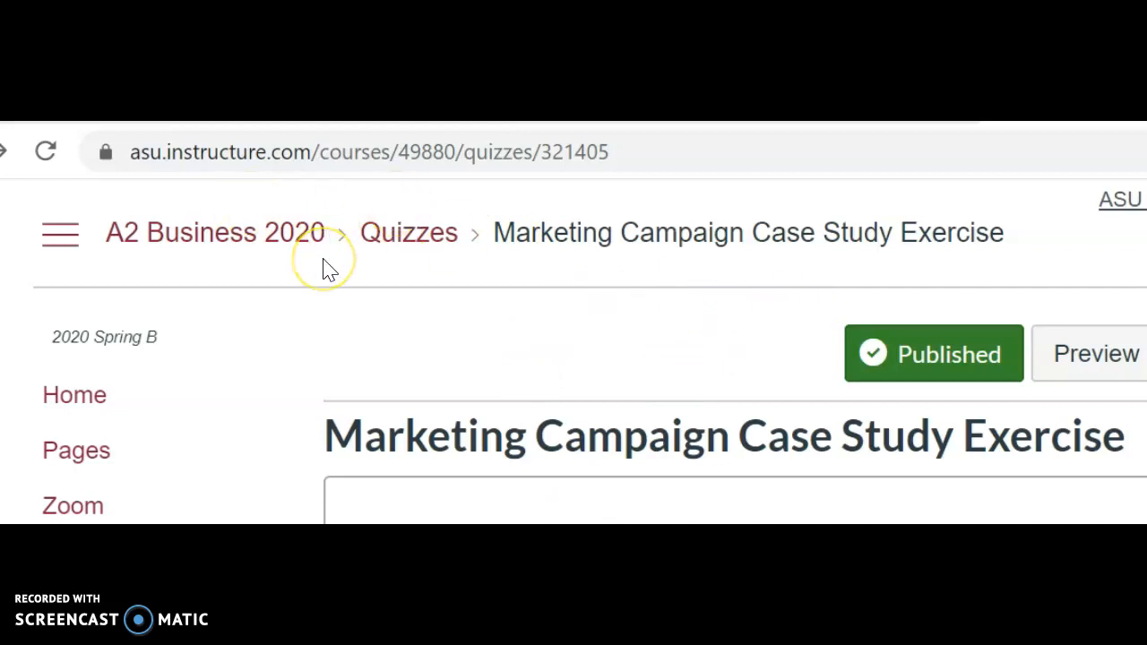
Copy the web address of the Marketing Campaign Case Study Exercise quiz page
click(149, 153)
right_click(150, 154)
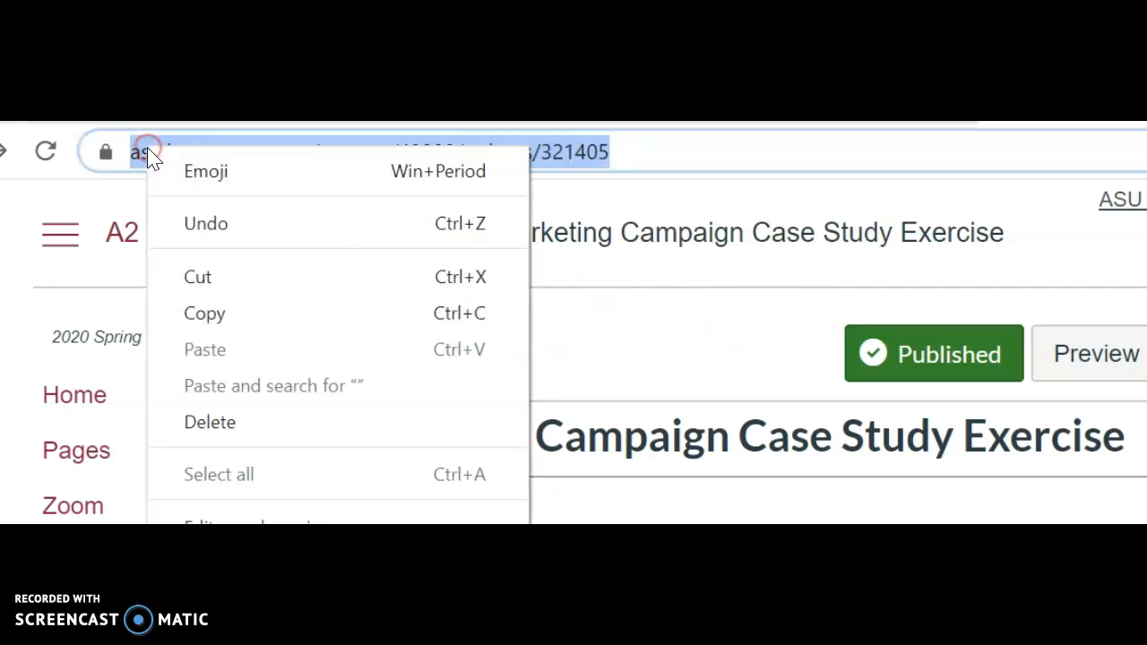
click(207, 313)
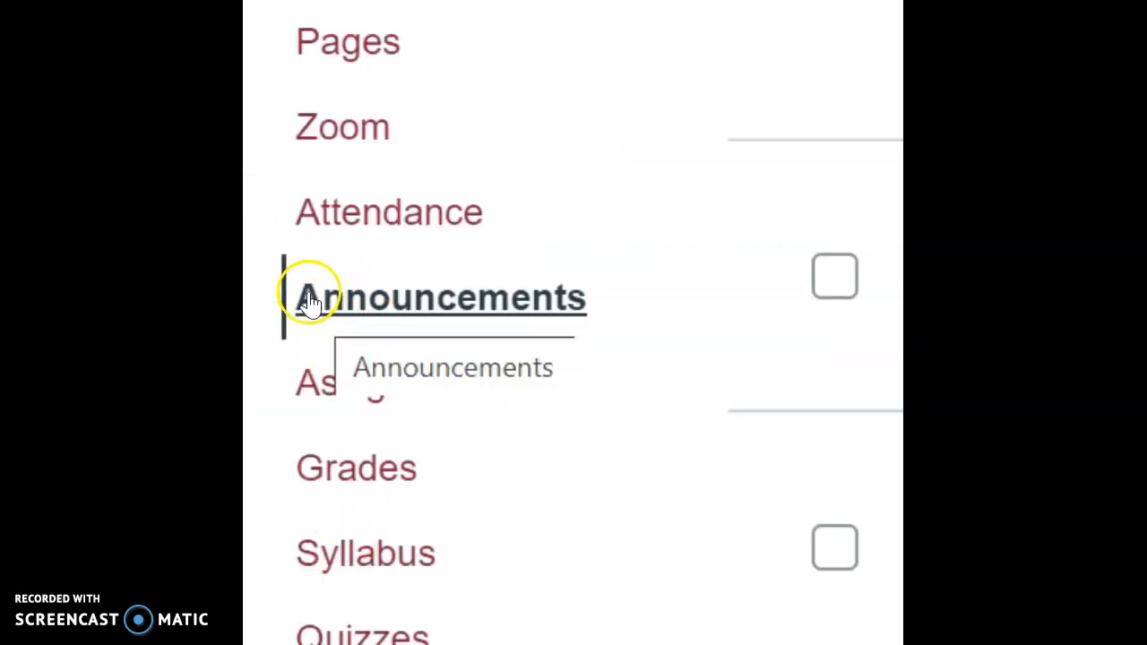
Create a new course announcement titled "A2 Business Quiz Open for a Second Chance"
click(311, 301)
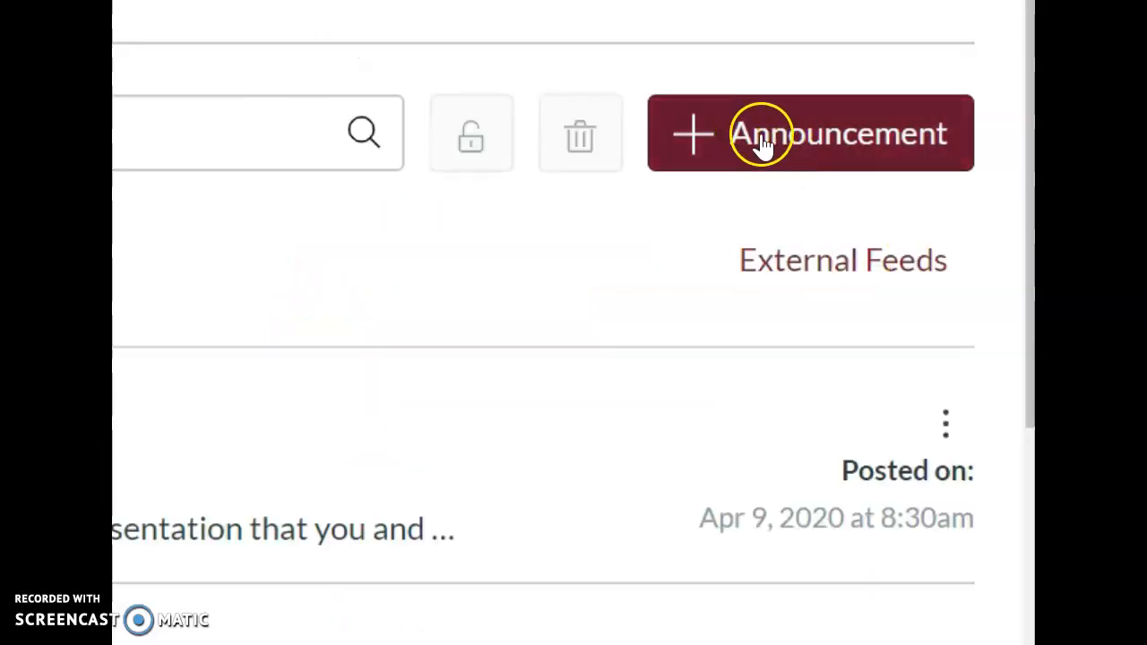
click(742, 125)
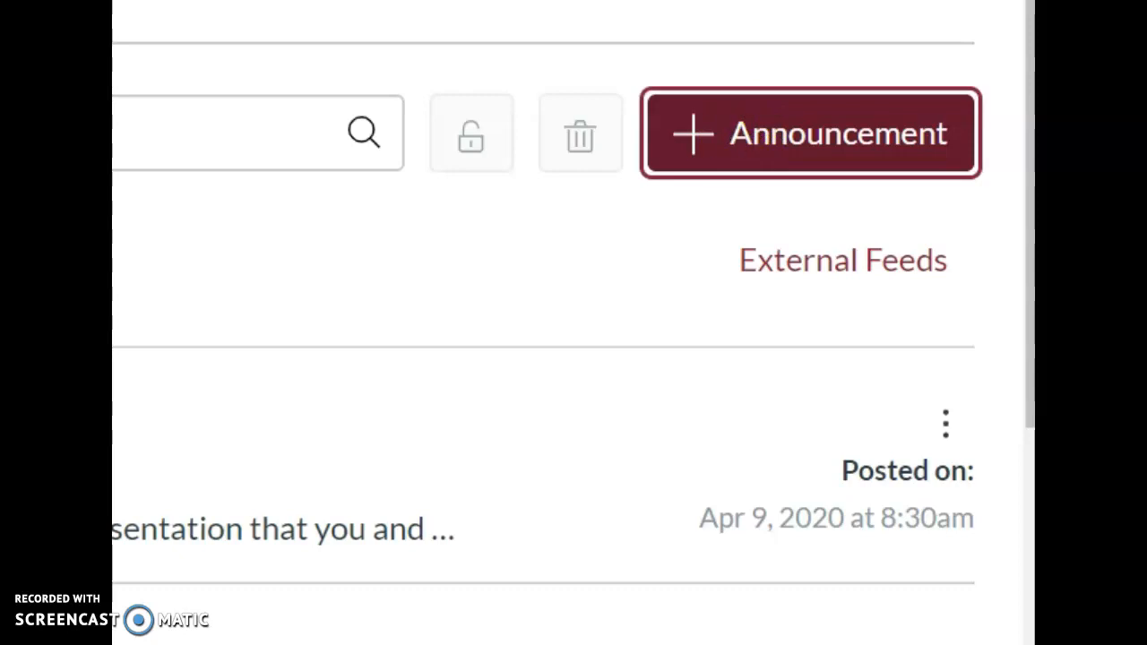
click(226, 43)
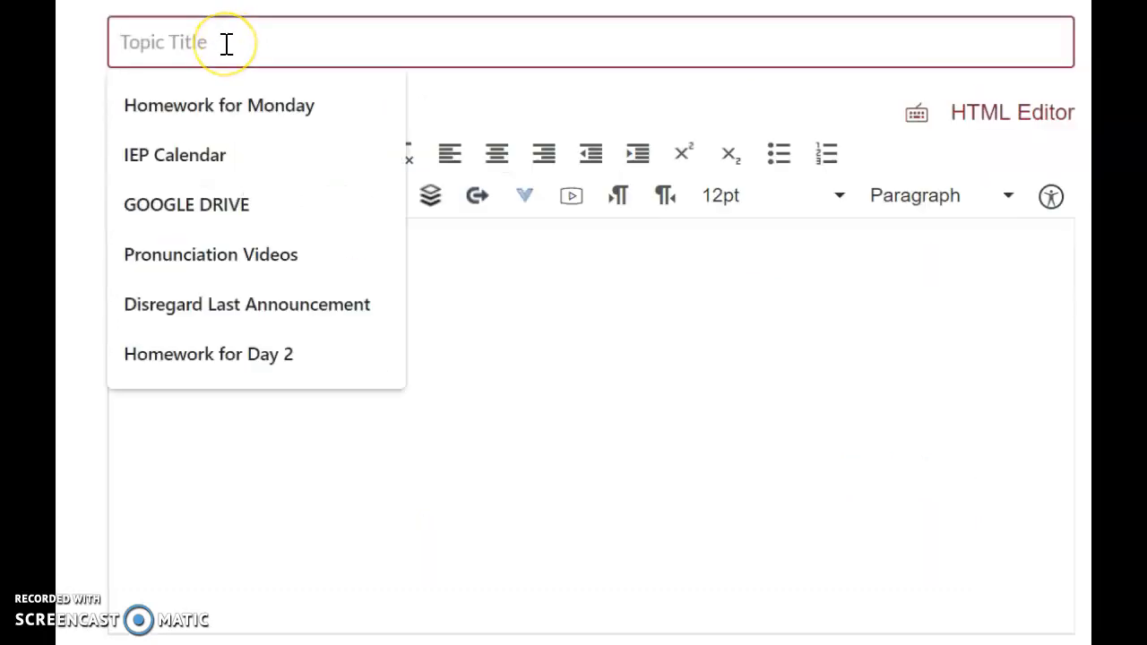
text(A2 n)
key(BackSpace)
text(Busine)
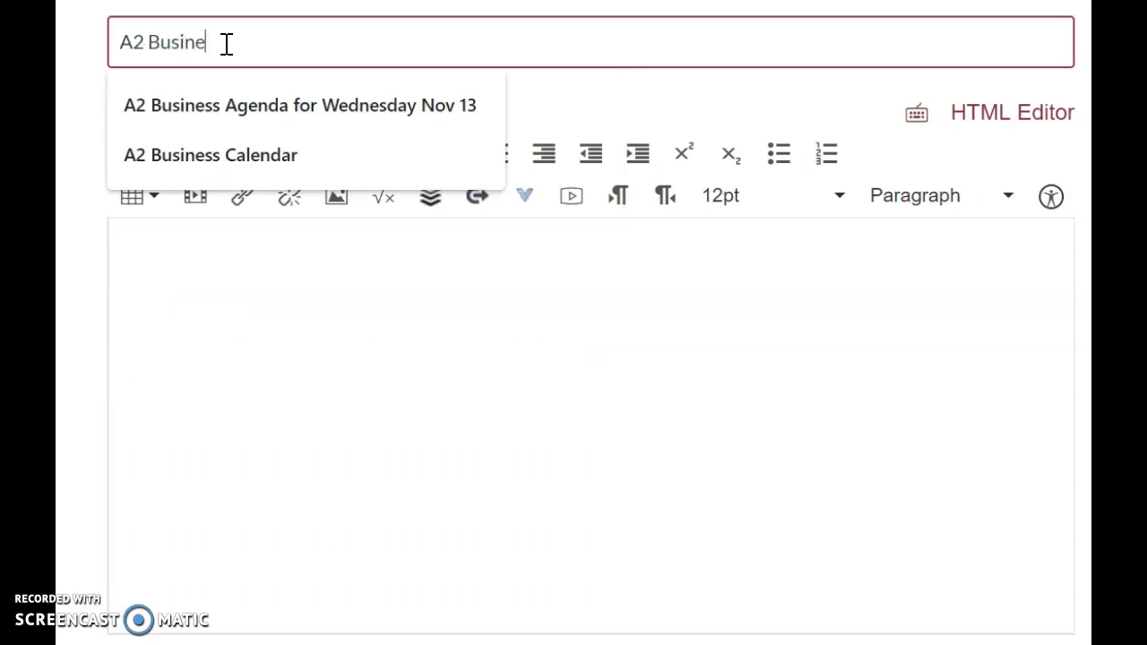
text(ss Qui)
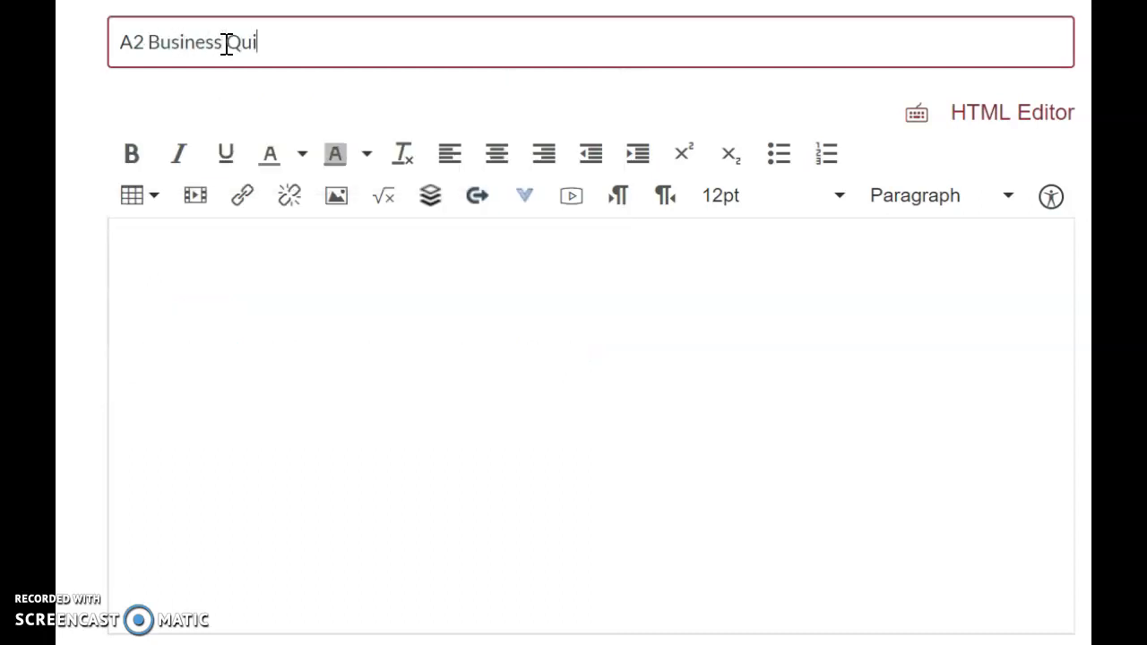
text(z Open for a Second Chance)
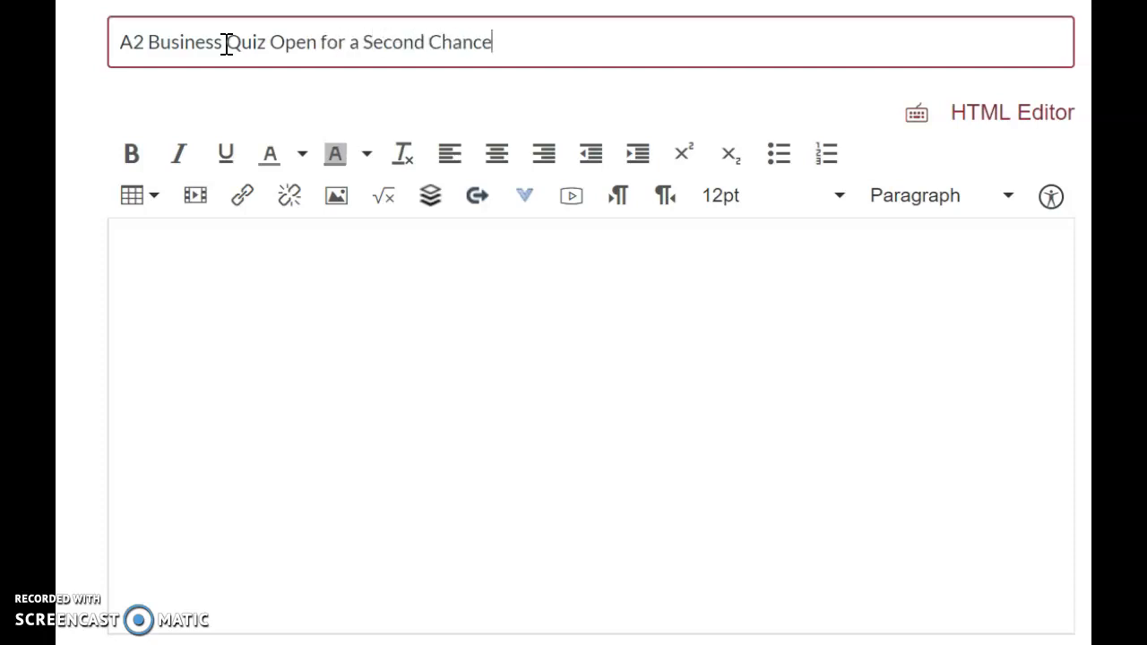
Begin the announcement's message with the greeting "Hi Class:"
click(230, 267)
text(Hi ClassL)
key(BackSpace)
text(:)
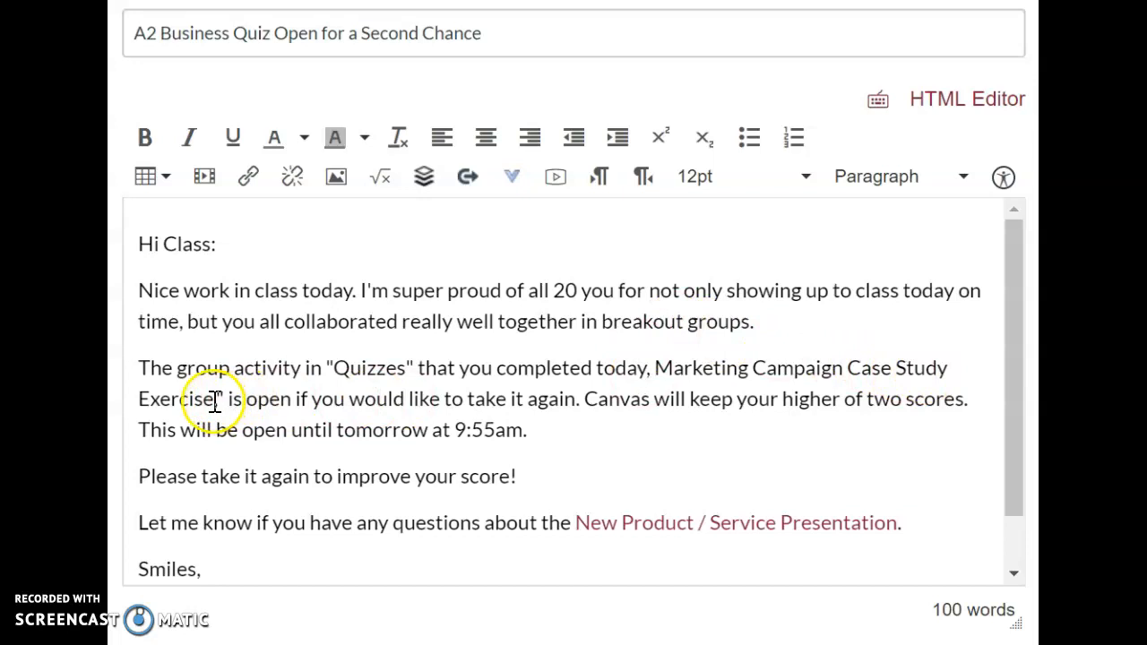
Link the words "Marketing Campaign Case Study Exercise" in the message to the copied quiz address and check the rest of the message
drag(214, 399, 657, 368)
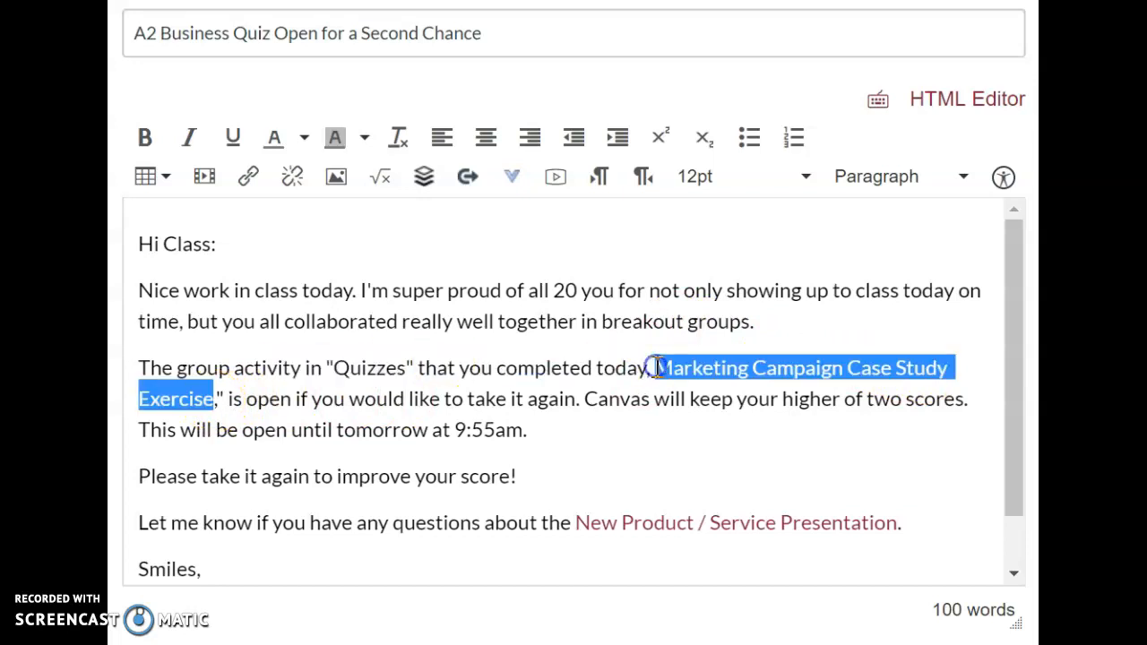
click(248, 179)
right_click(371, 363)
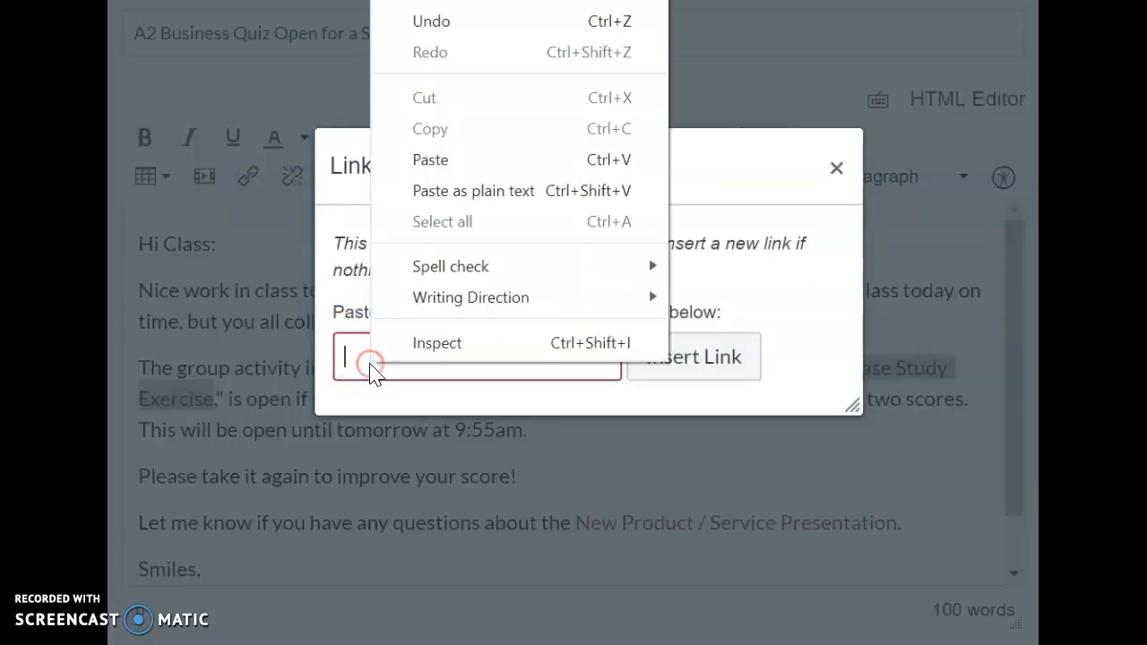
click(425, 156)
click(686, 359)
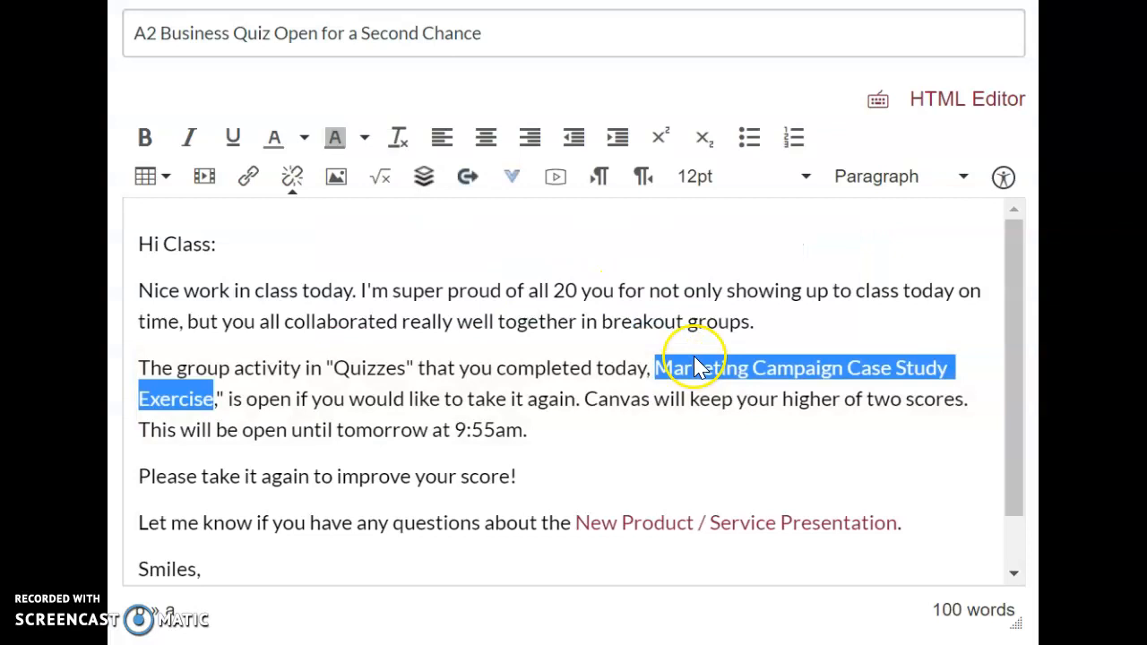
click(792, 488)
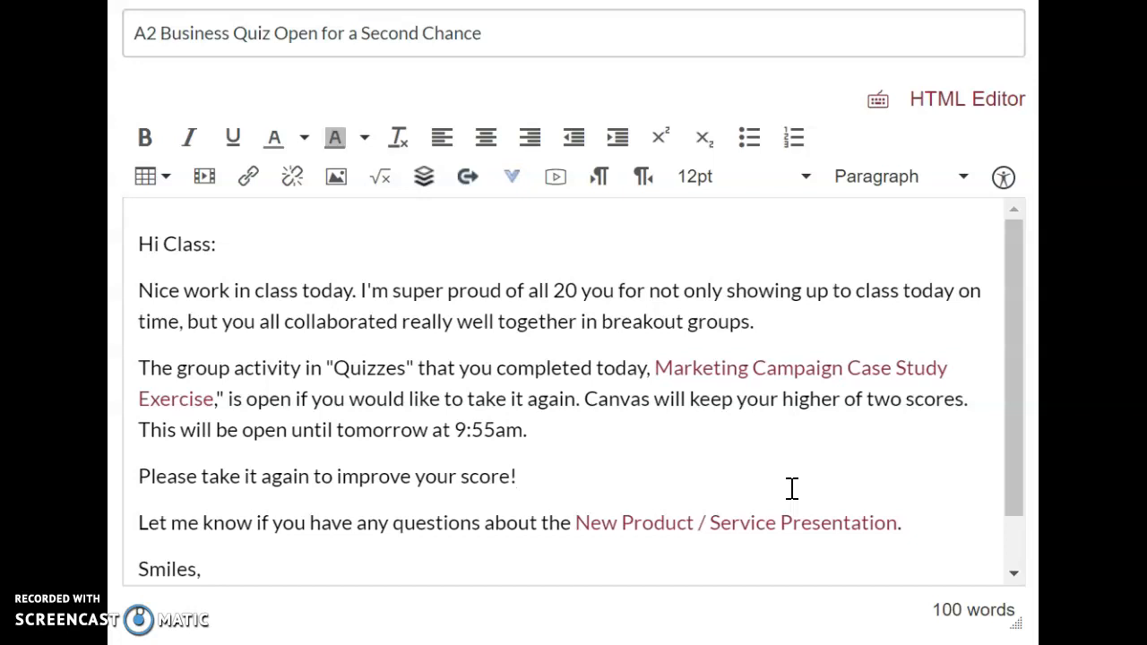
drag(1015, 401, 1017, 426)
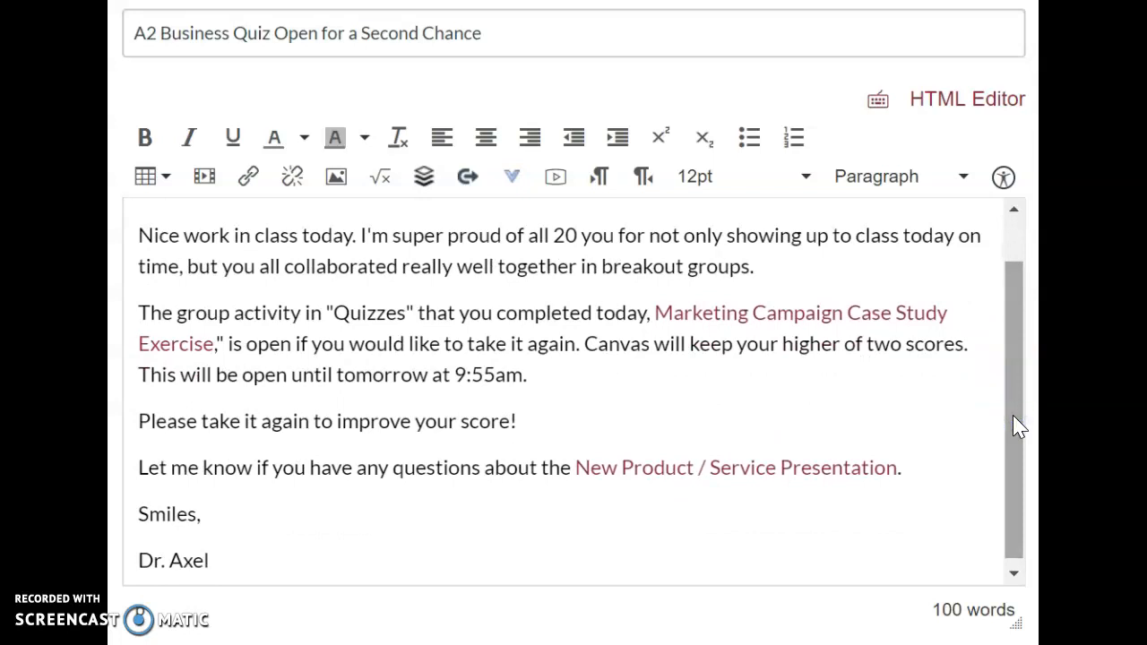
Review the announcement's message, its linked quiz name and the posting options below it
drag(1018, 426, 1014, 389)
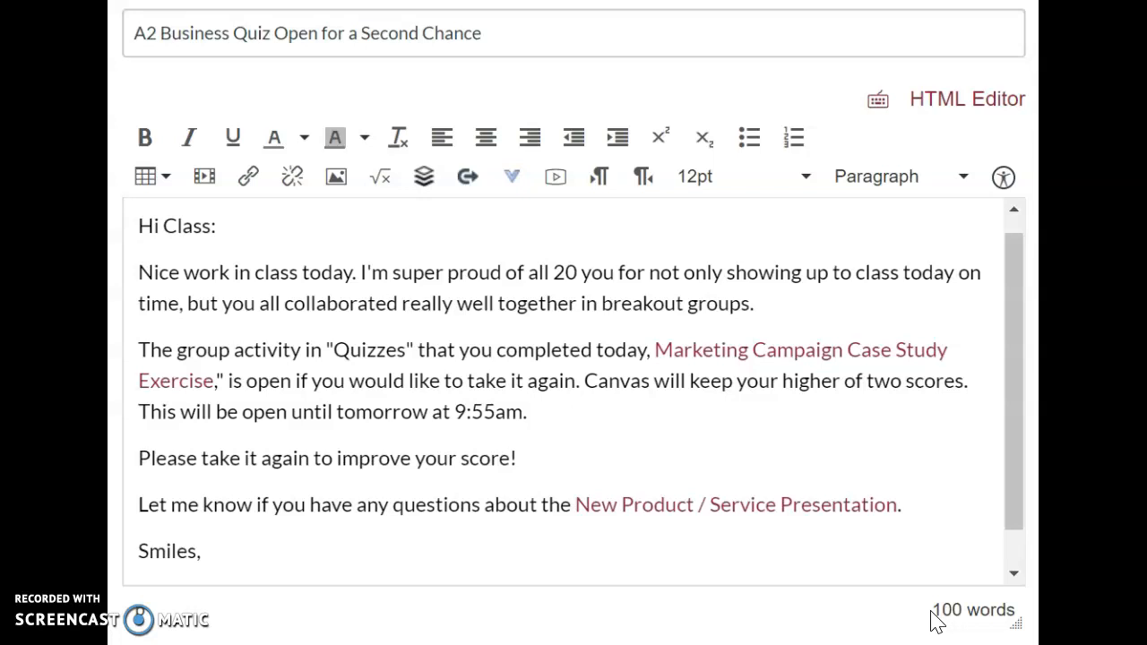
click(756, 350)
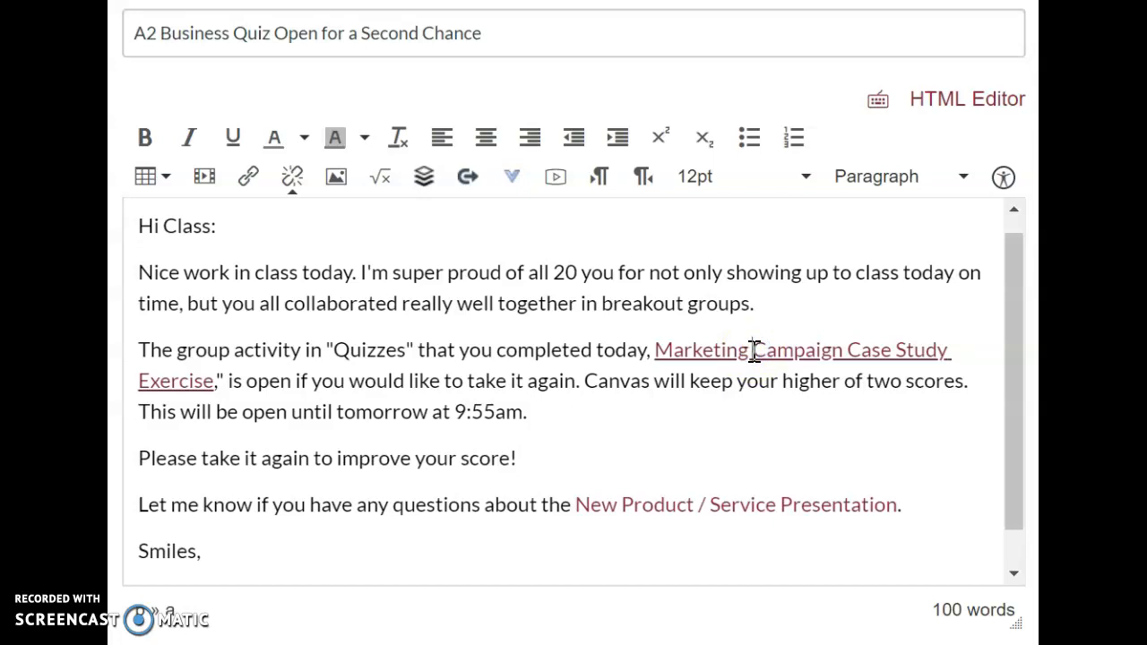
click(423, 176)
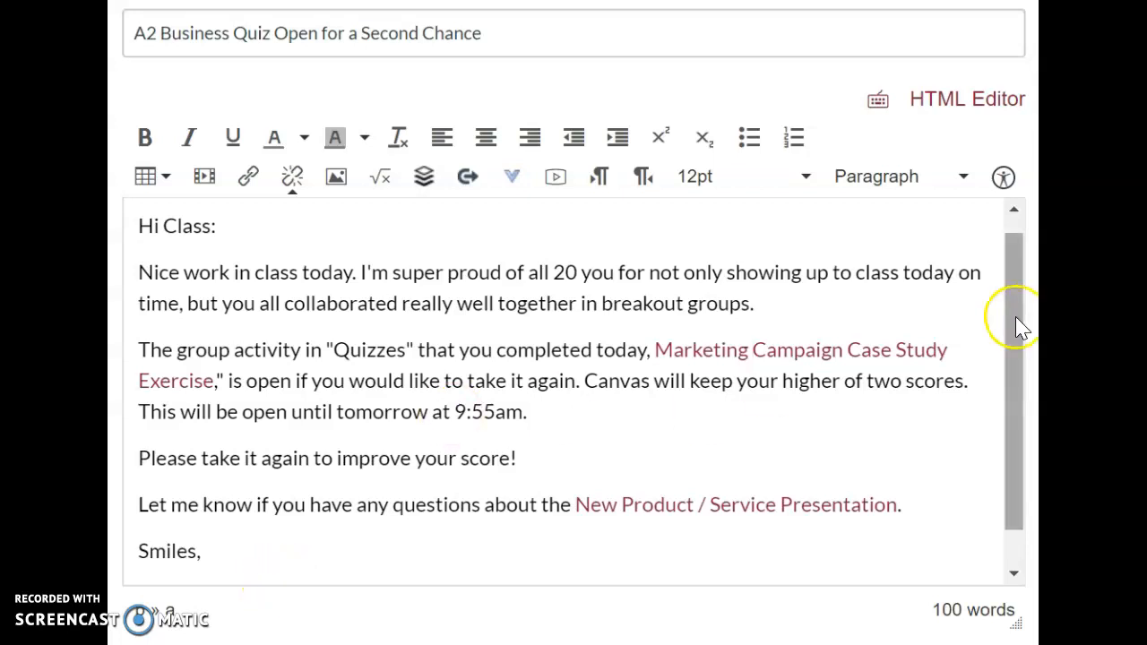
drag(1016, 320, 1016, 436)
scroll(574, 359, down, 6)
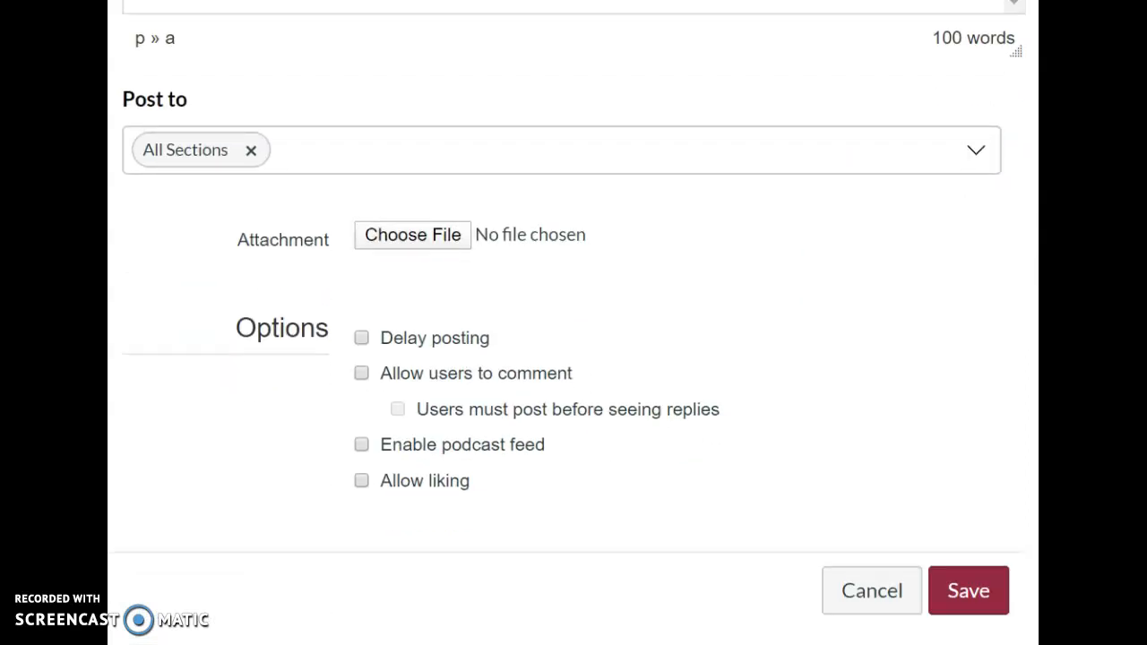
scroll(574, 358, up, 6)
scroll(574, 358, down, 1)
scroll(574, 359, up, 1)
Check the message through to its signature and publish the announcement to All Sections
drag(1011, 320, 1021, 286)
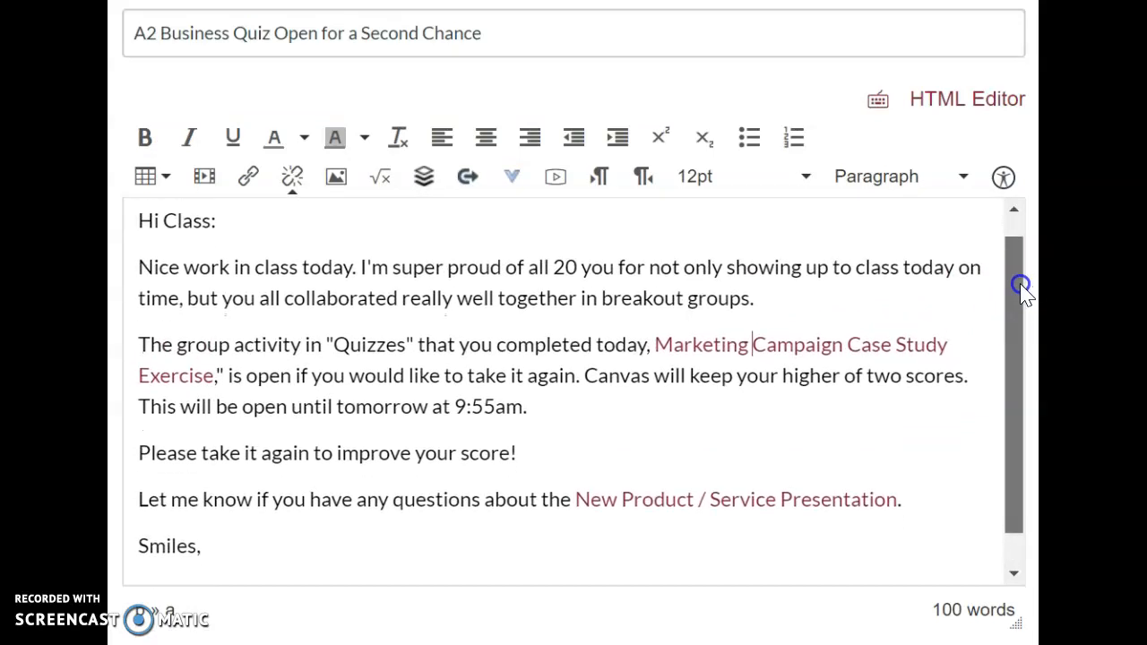
click(1021, 280)
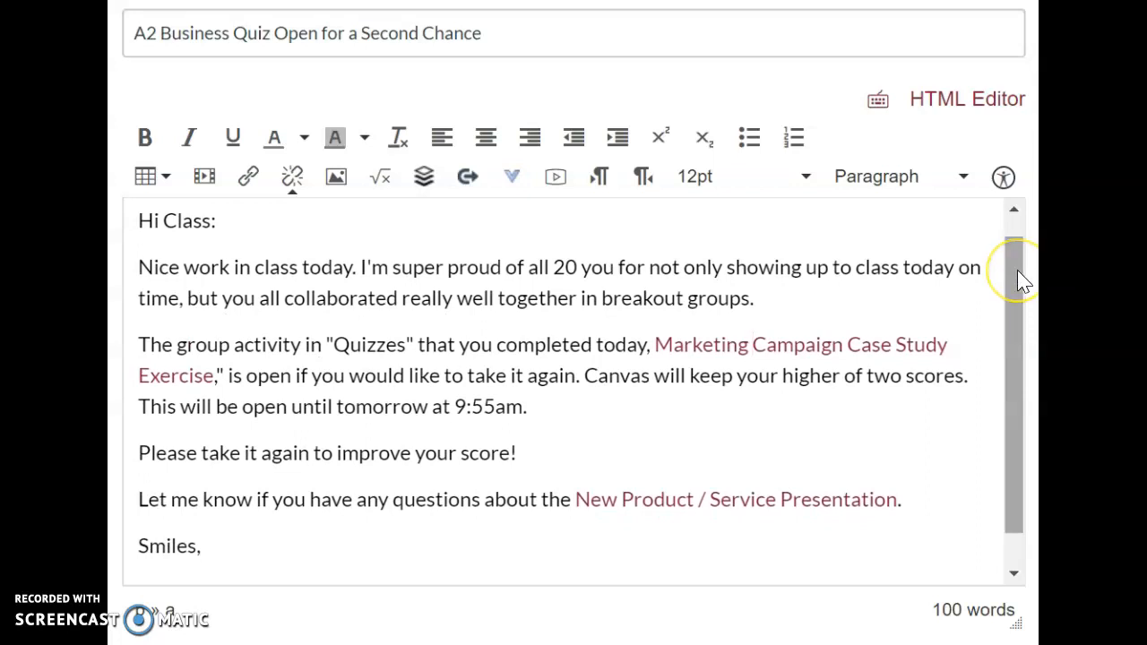
drag(1024, 280, 1024, 282)
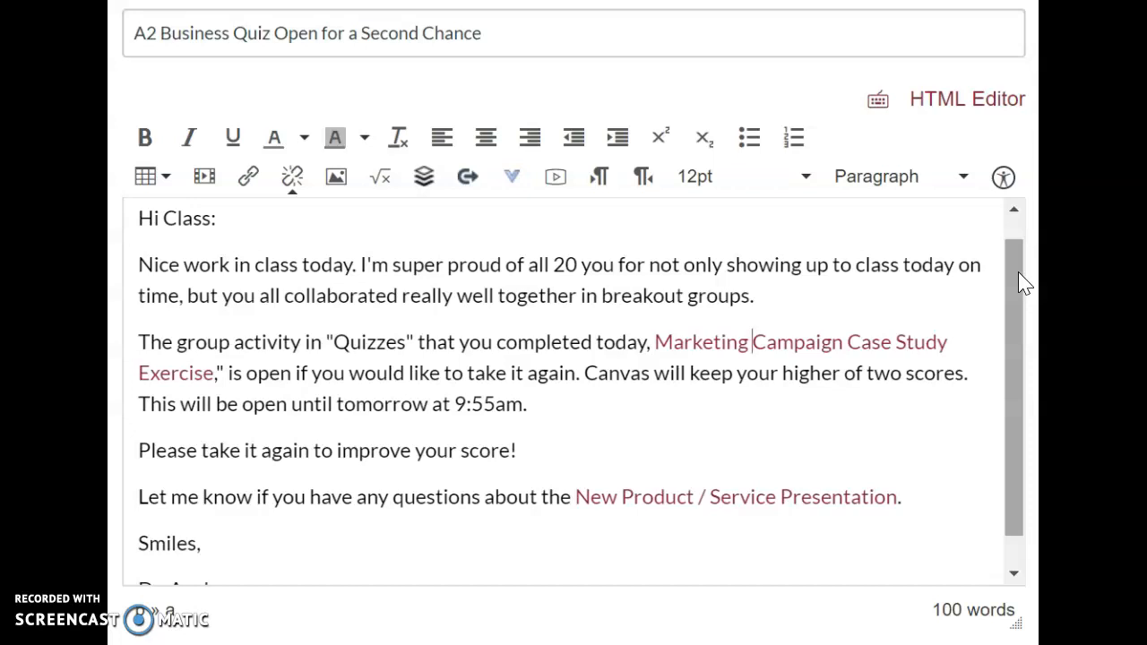
drag(1018, 272, 1020, 333)
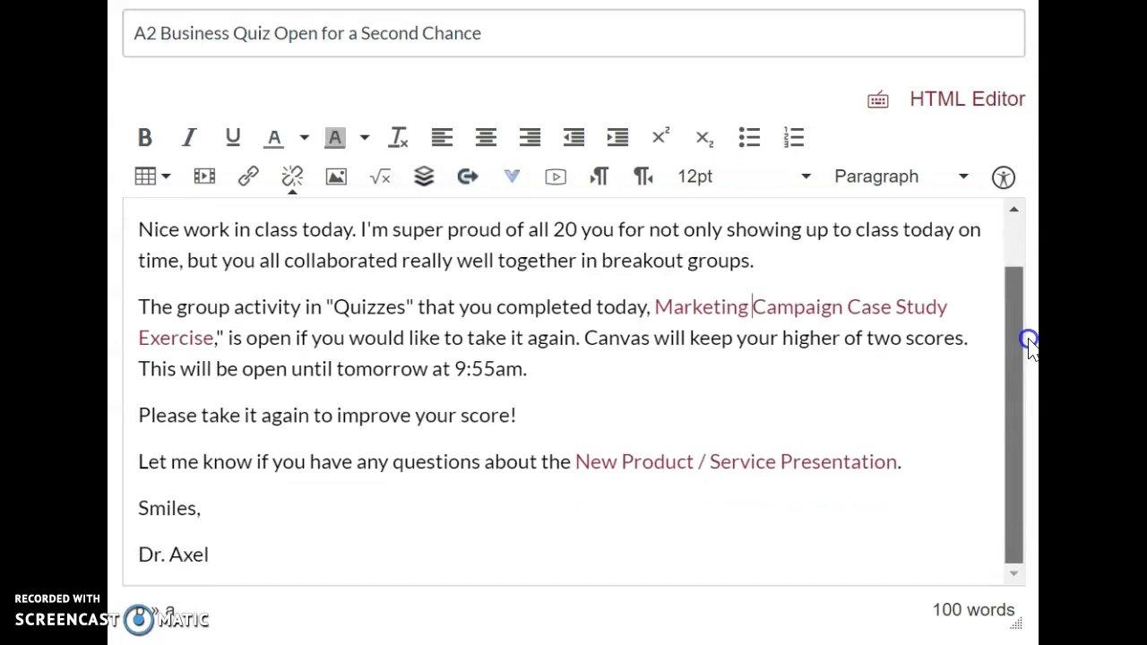
scroll(574, 359, down, 4)
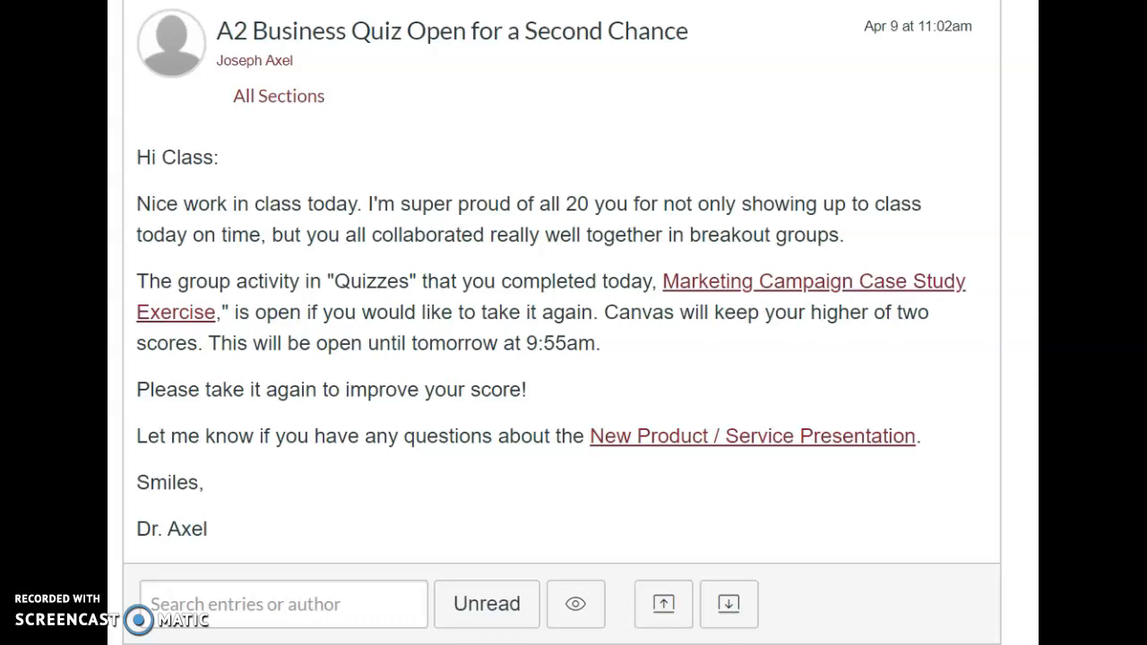
Edit the published announcement to delay its posting, setting the post time to 8:29
click(599, 520)
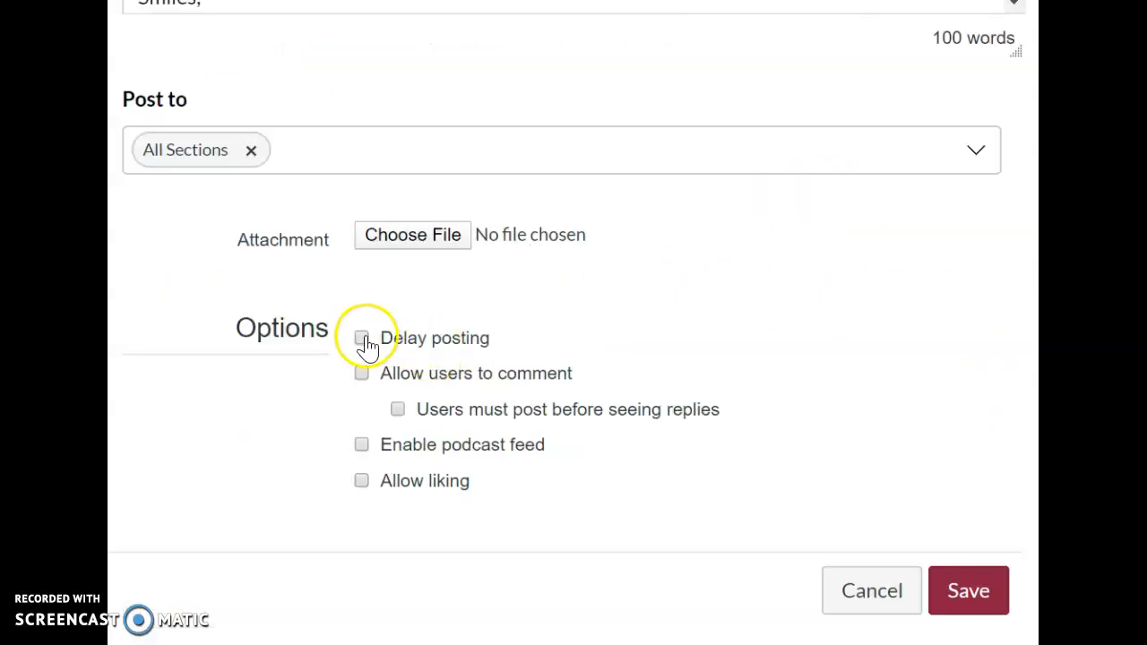
click(362, 341)
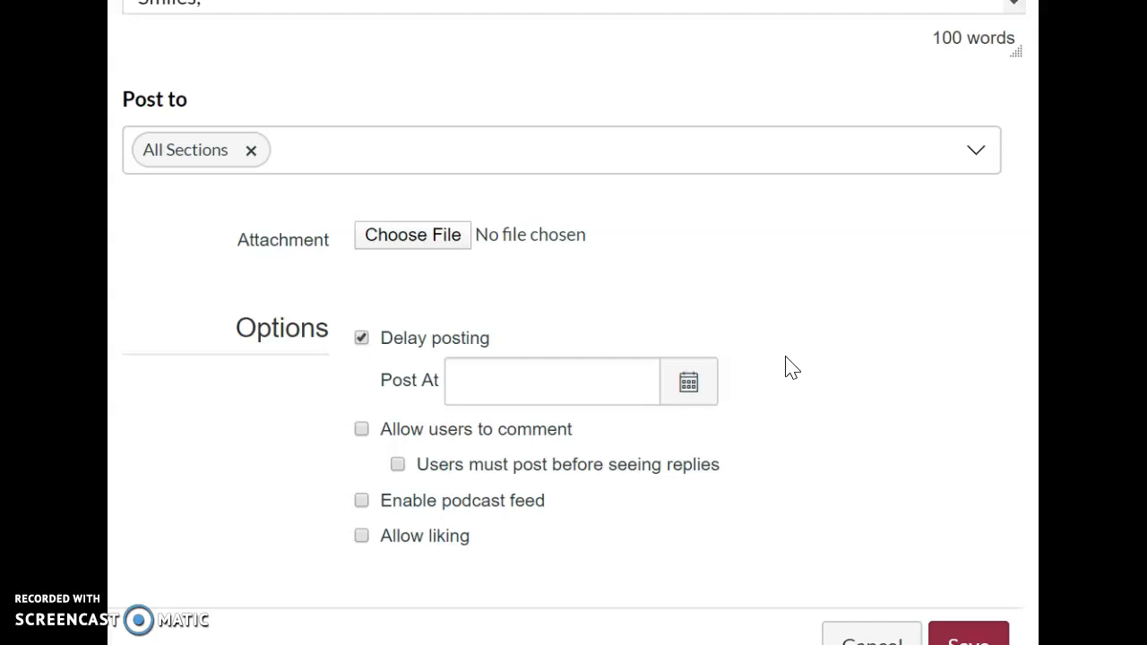
click(695, 380)
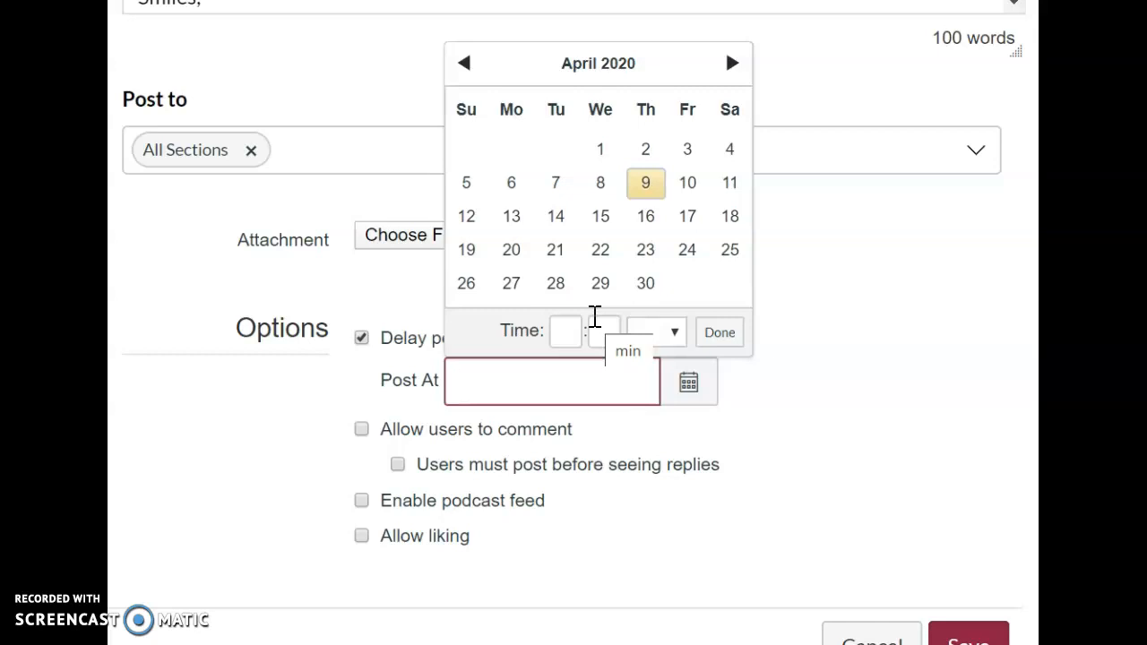
click(578, 328)
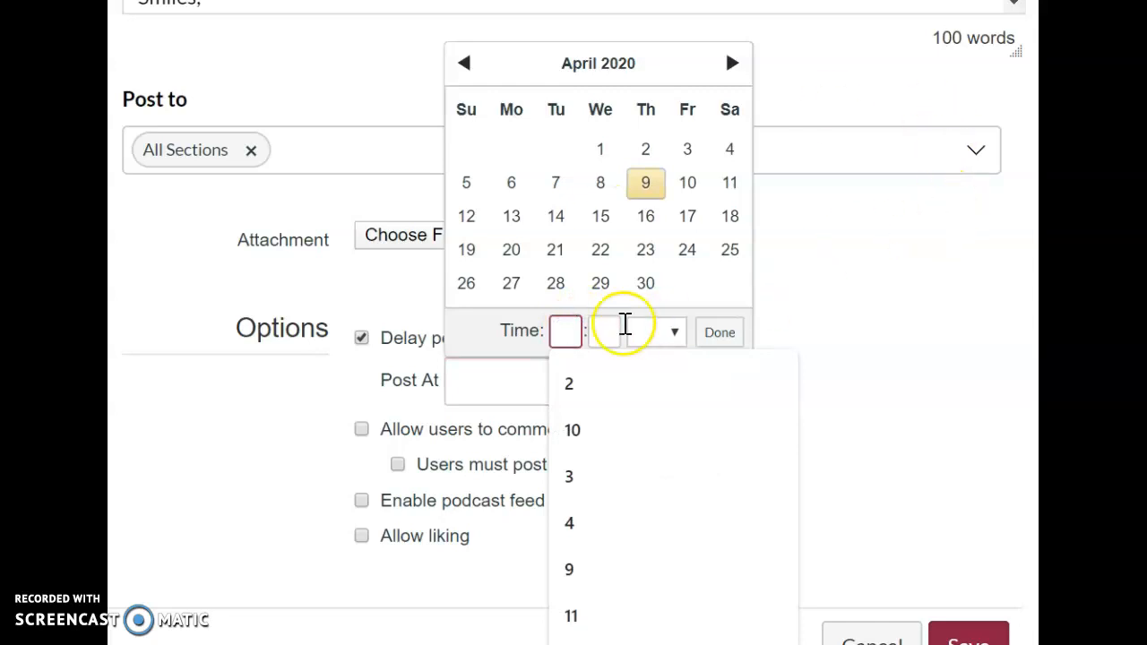
text(8)
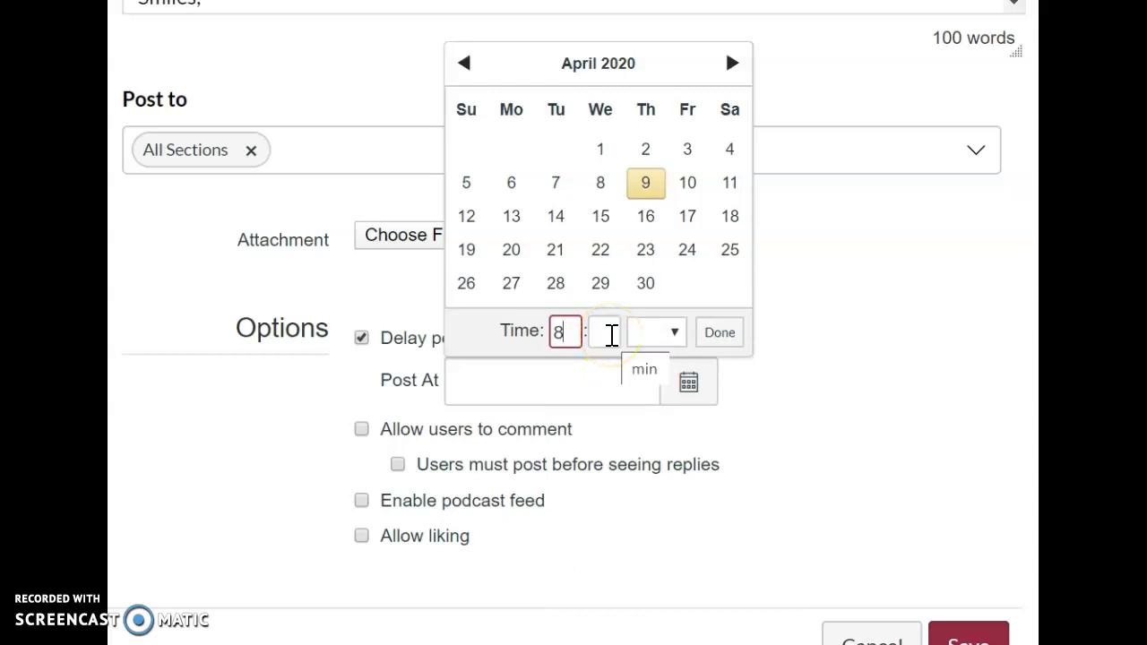
click(600, 331)
text(29)
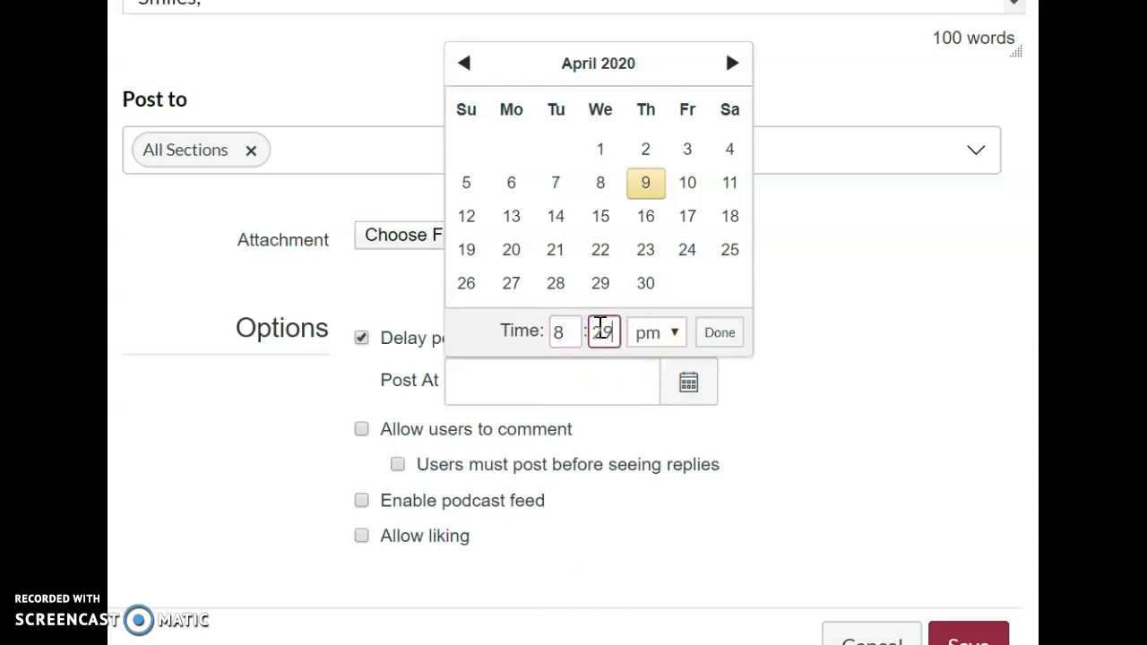
click(677, 333)
click(650, 366)
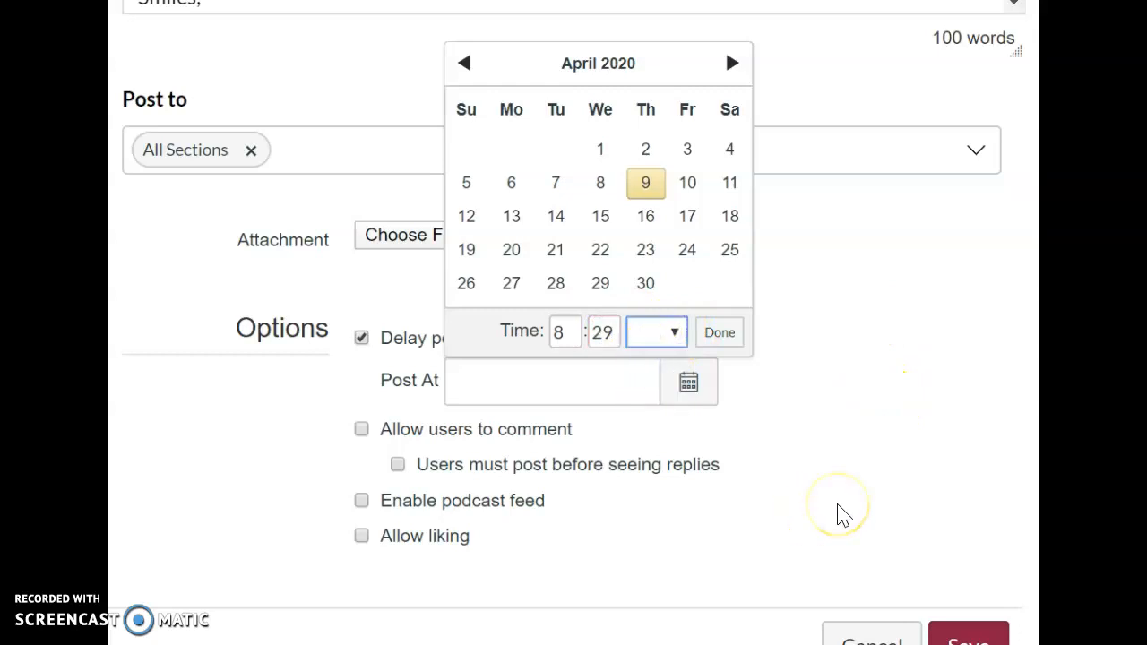